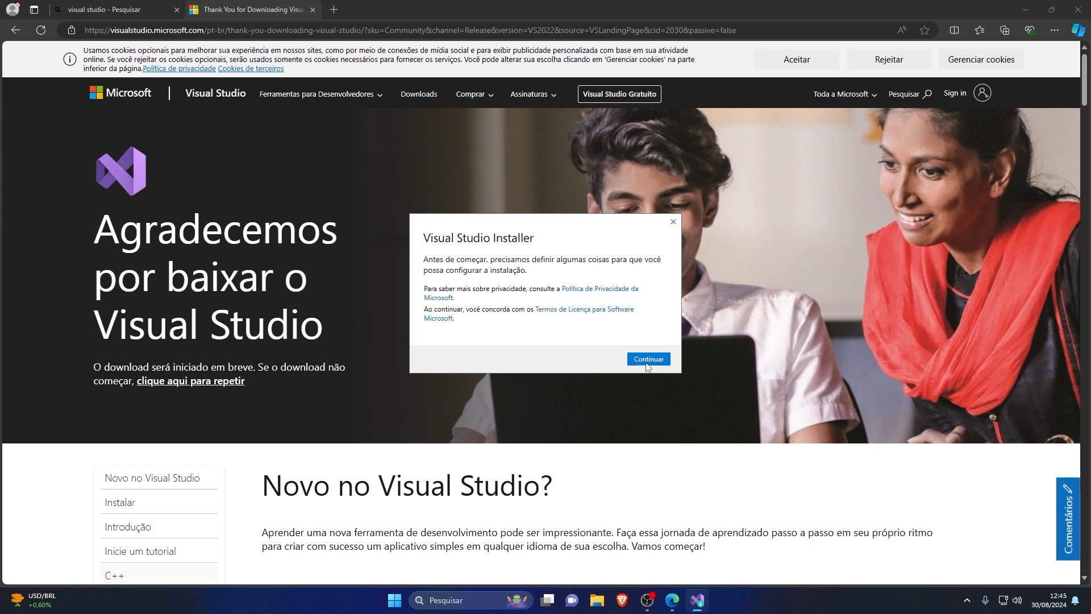
Continue past the installer's licence notice and select the "Desenvolvimento para desktop com .NET" workload.
click(651, 361)
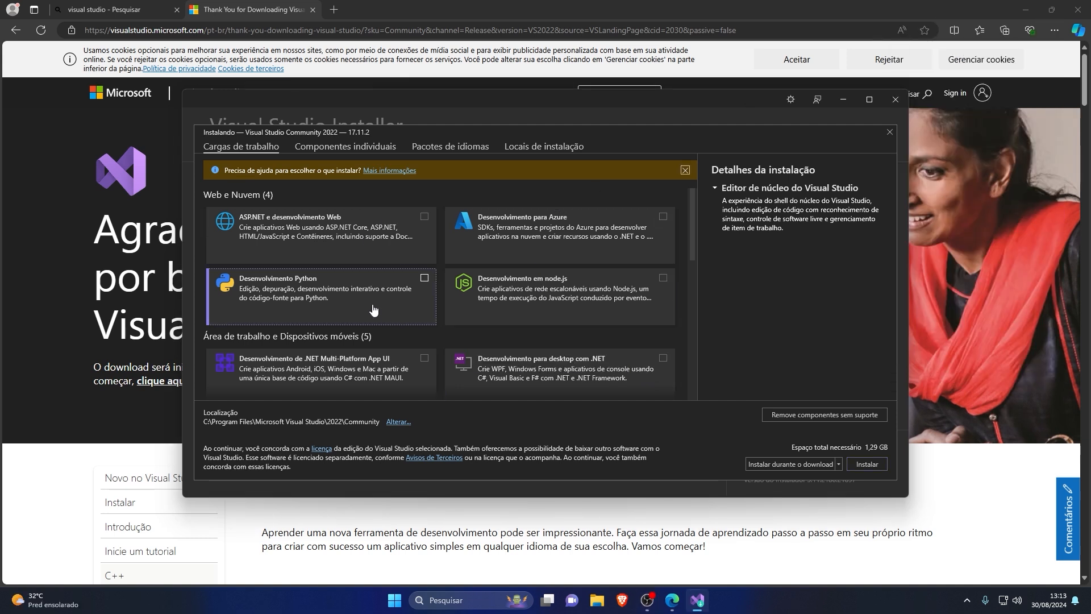
scroll(631, 293, down, 1)
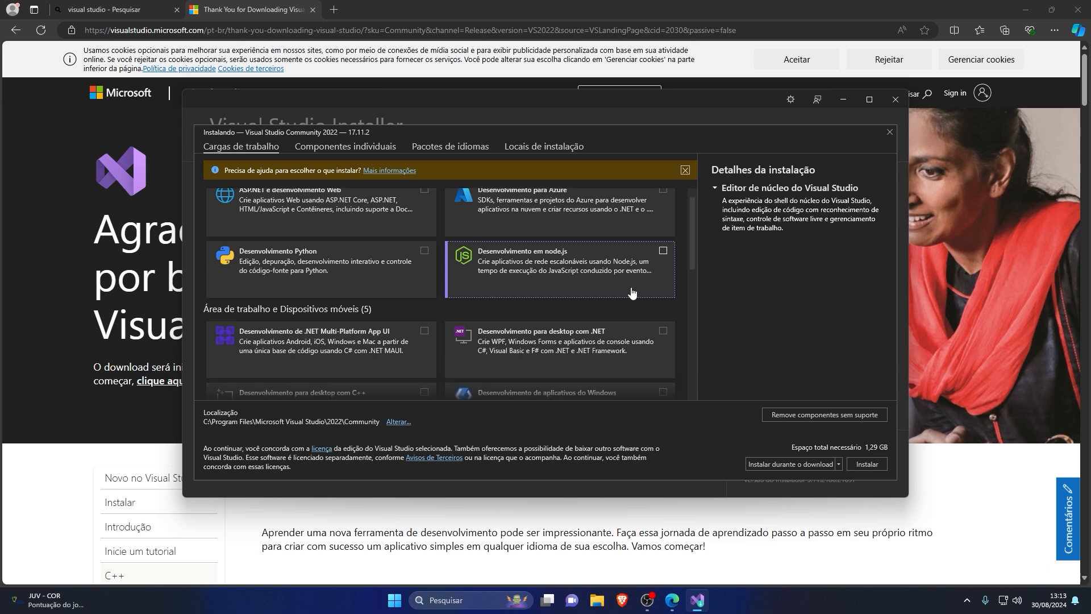
scroll(632, 292, down, 2)
scroll(634, 291, down, 1)
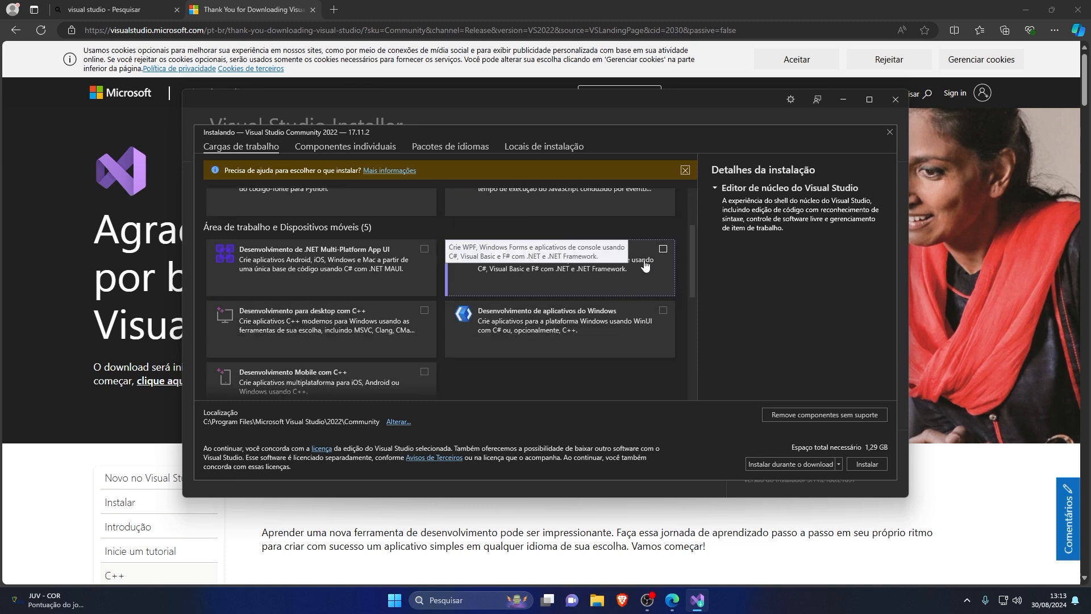
click(663, 249)
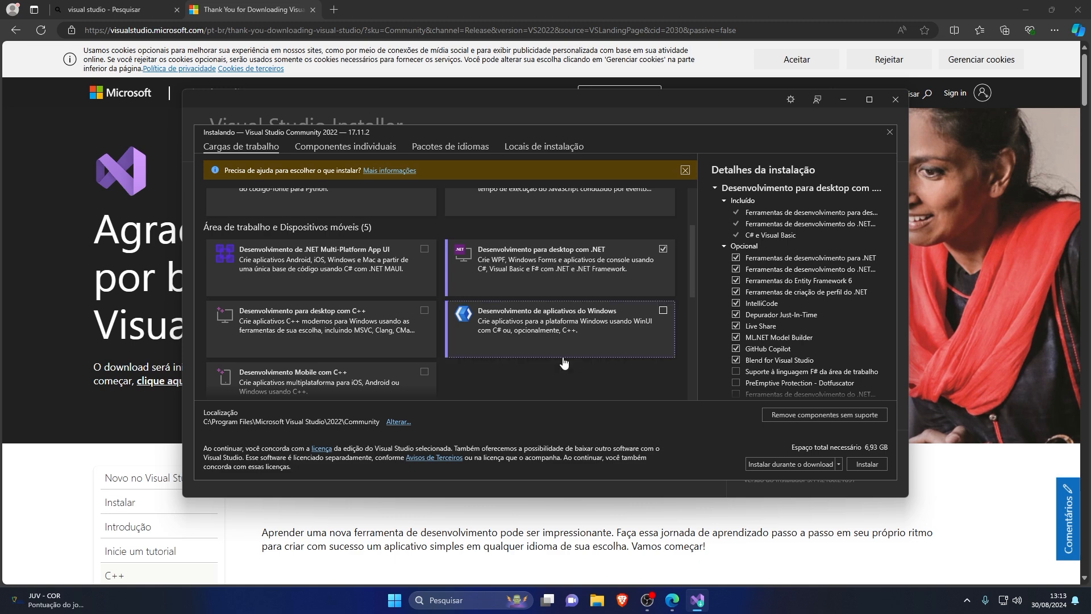
Add the "Desenvolvimento para Office/SharePoint" workload from the other toolsets group to the installation.
scroll(562, 357, down, 3)
scroll(575, 321, down, 5)
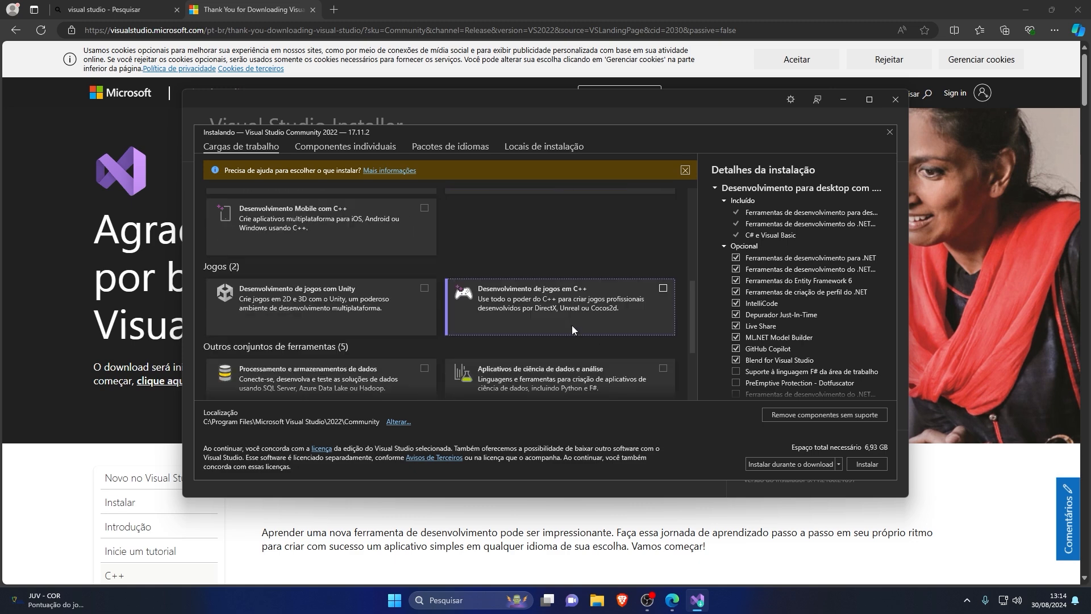
scroll(572, 322, down, 3)
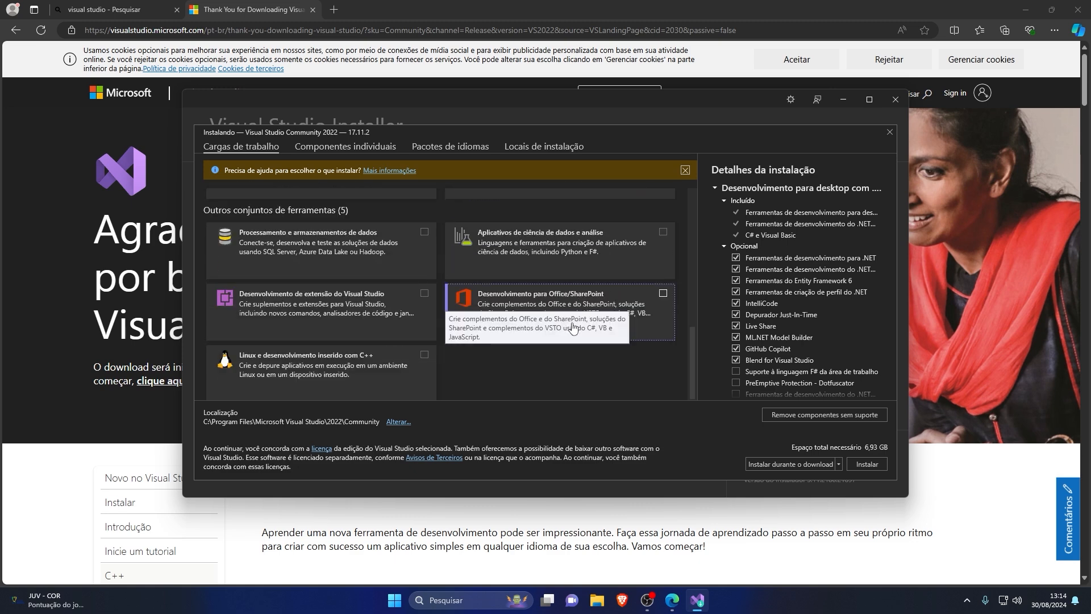
click(663, 294)
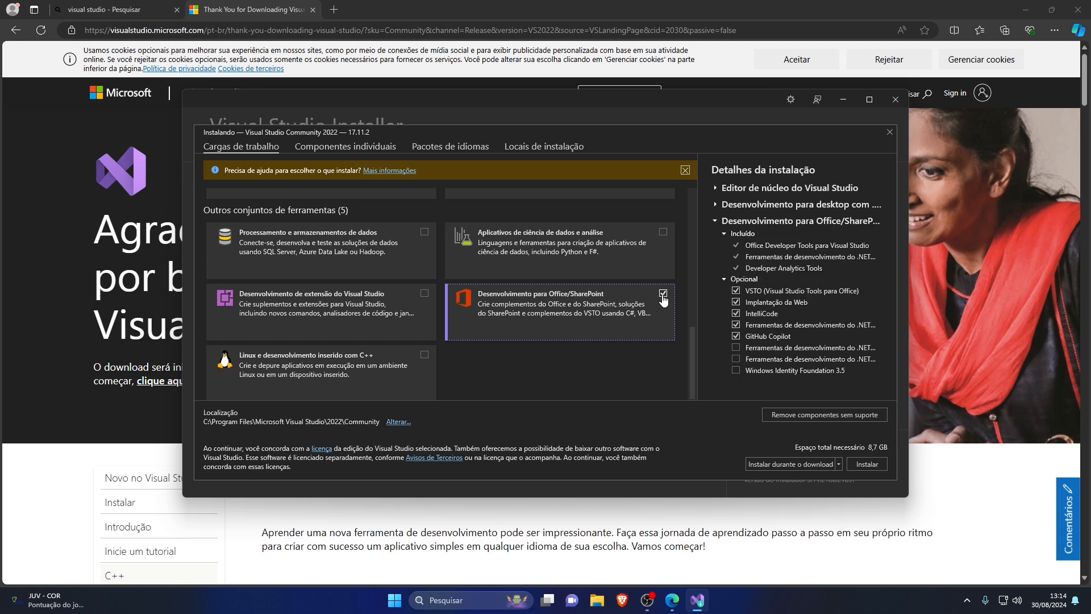
Replace the Português (Brasil) language pack with Inglês for the installation.
click(463, 150)
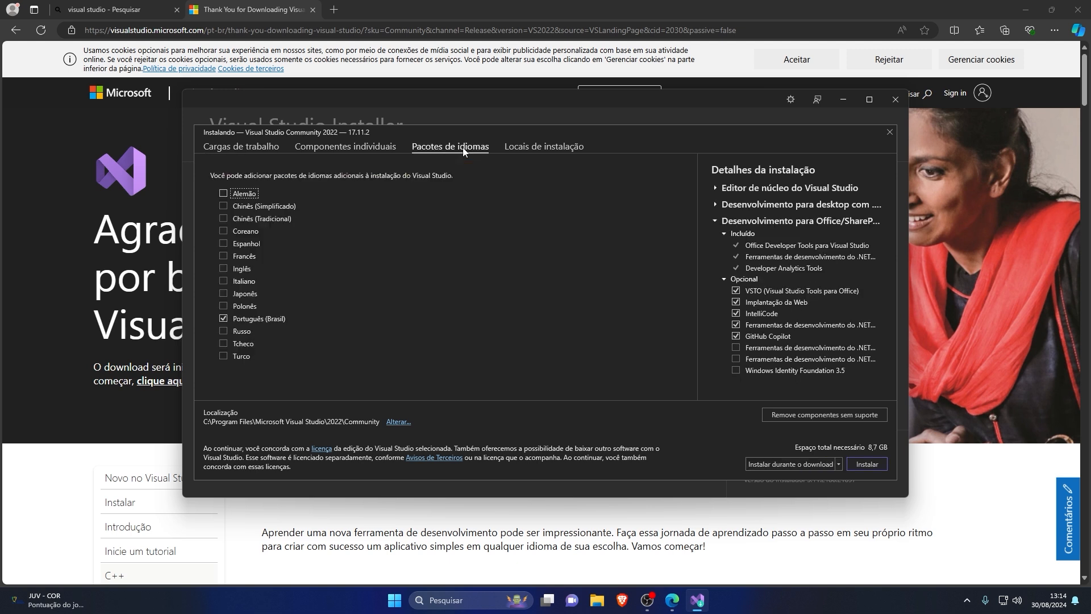
click(223, 320)
click(223, 319)
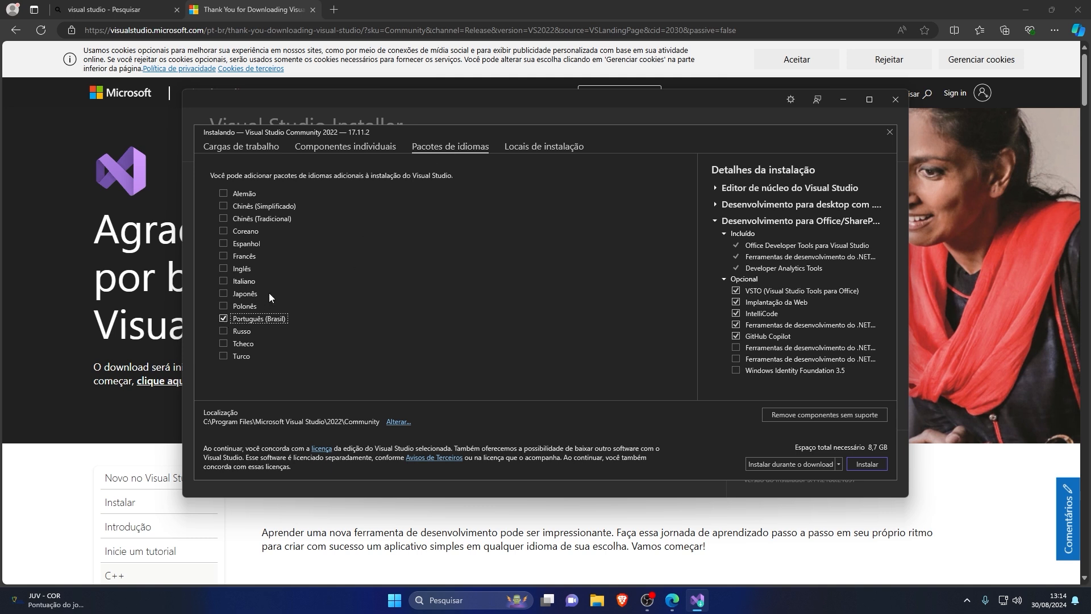
click(224, 269)
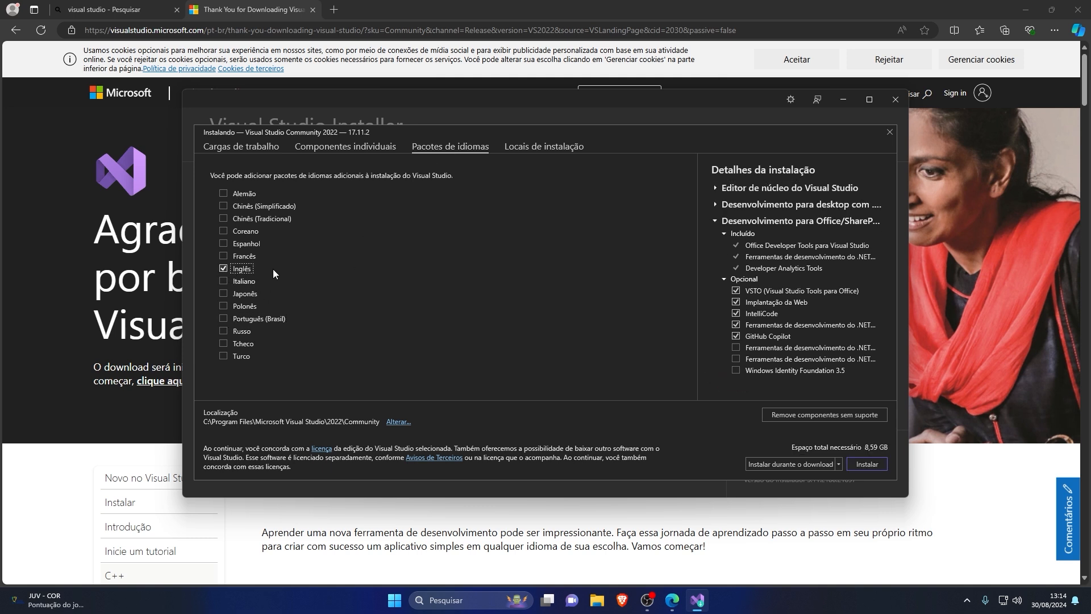
Review the installation locations and individual components, and start installing Visual Studio Community 2022.
click(541, 150)
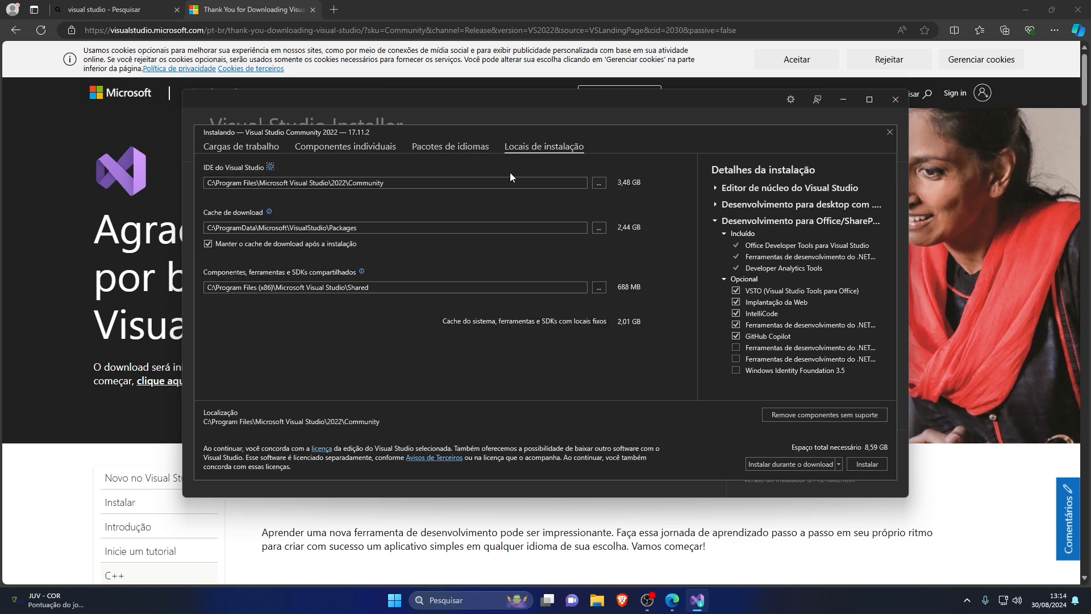
click(445, 147)
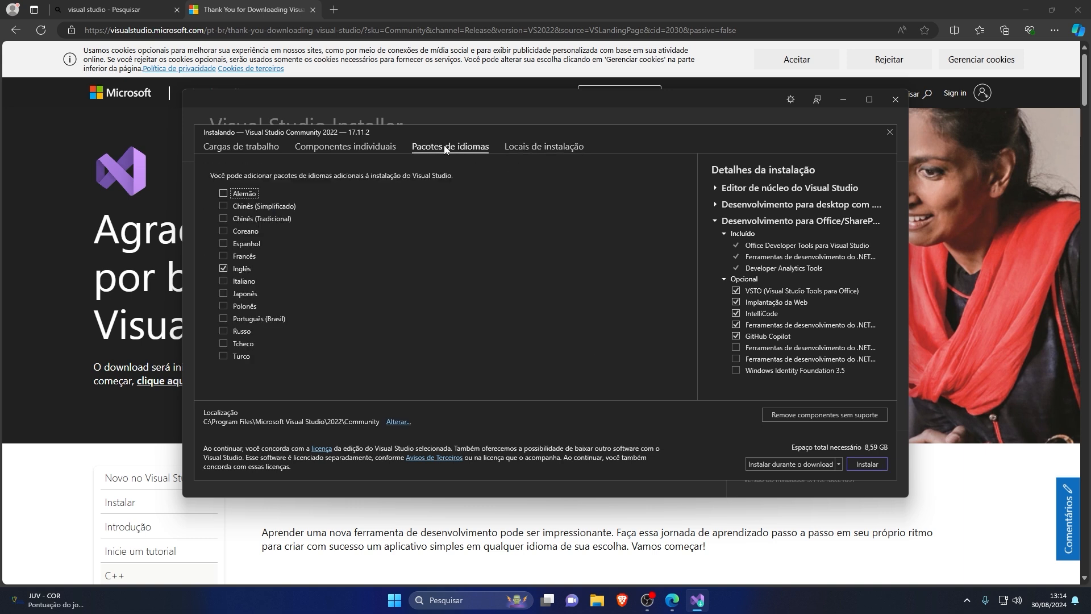
click(355, 148)
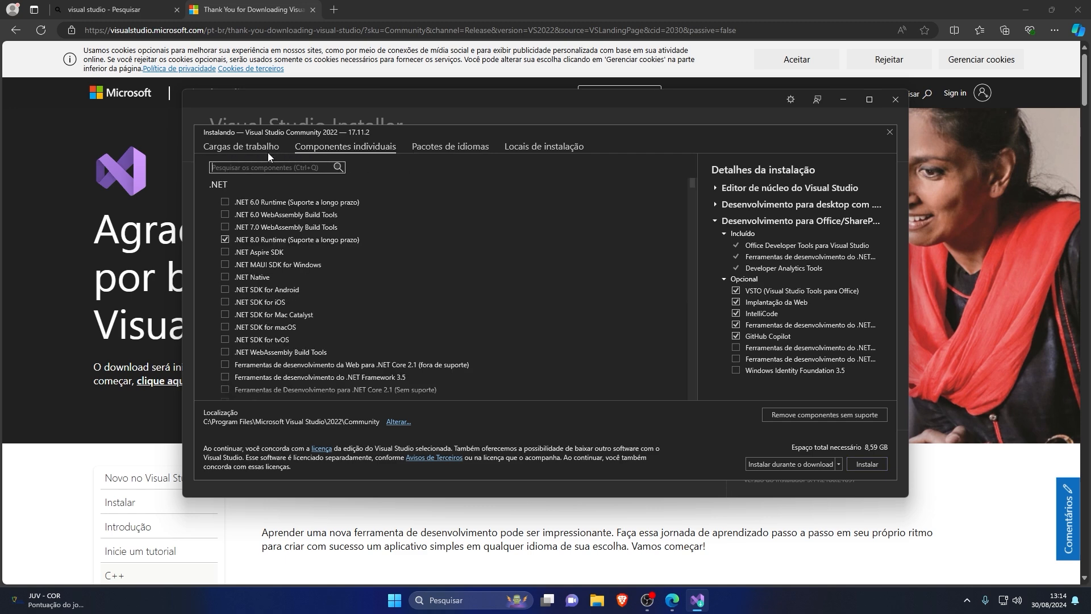
click(248, 151)
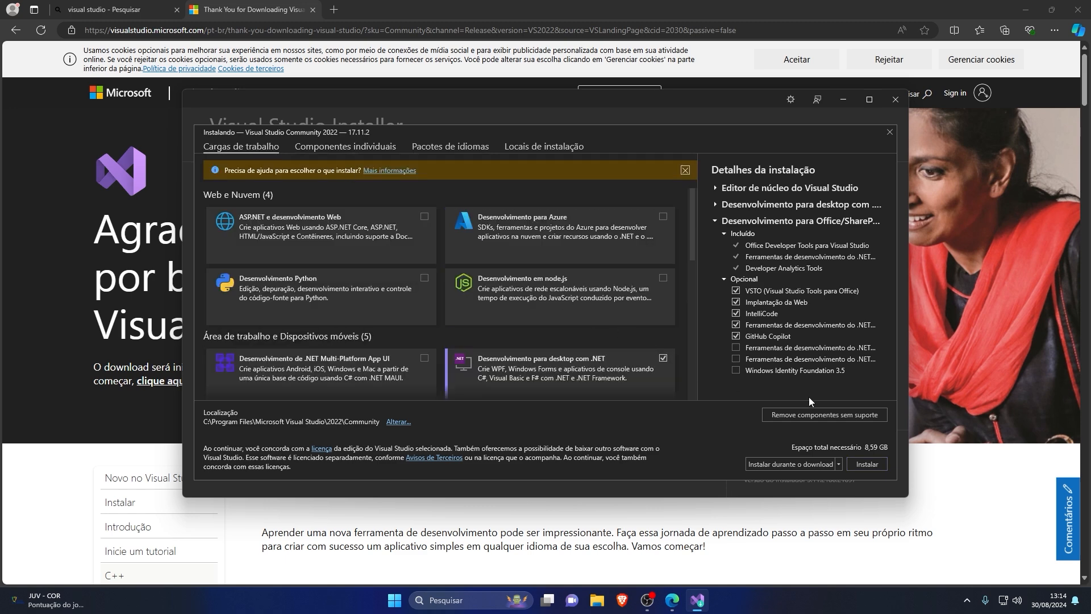
click(865, 465)
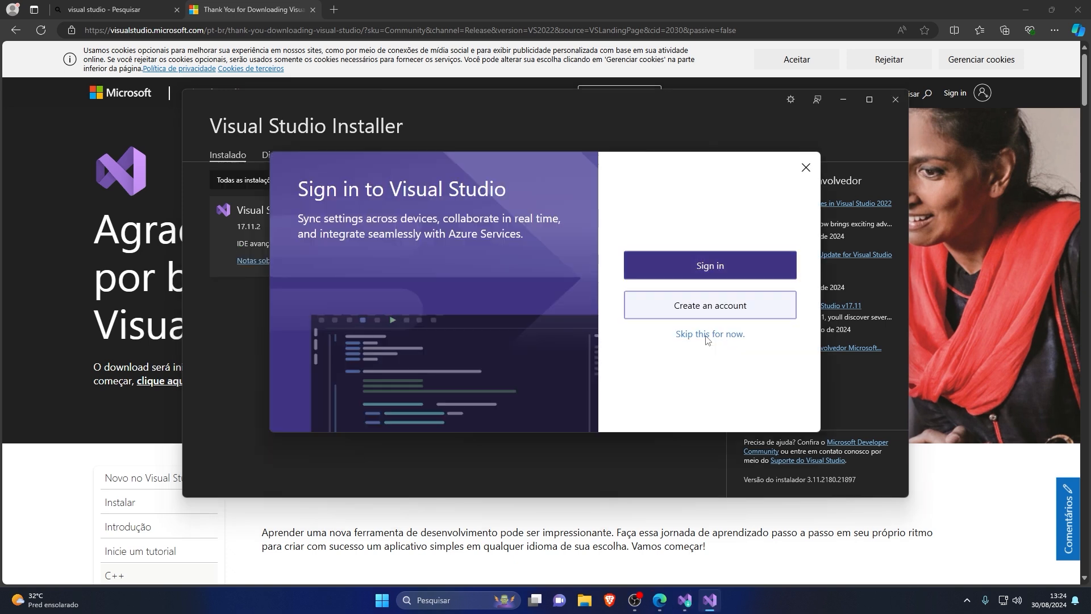
Skip the sign-in and start Visual Studio with the General development settings and the Dark color theme.
click(707, 335)
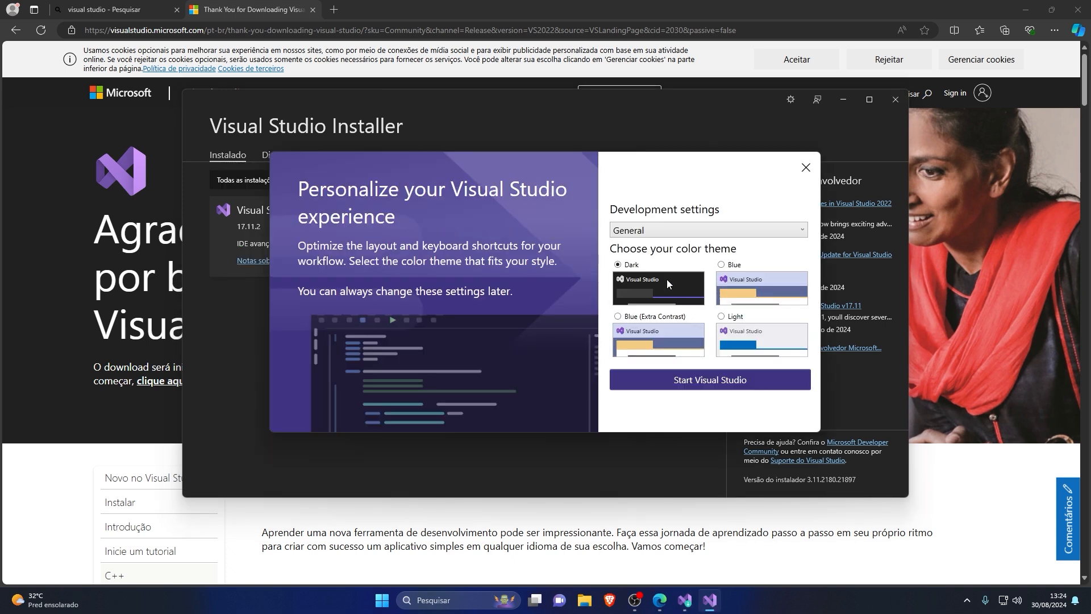
click(675, 234)
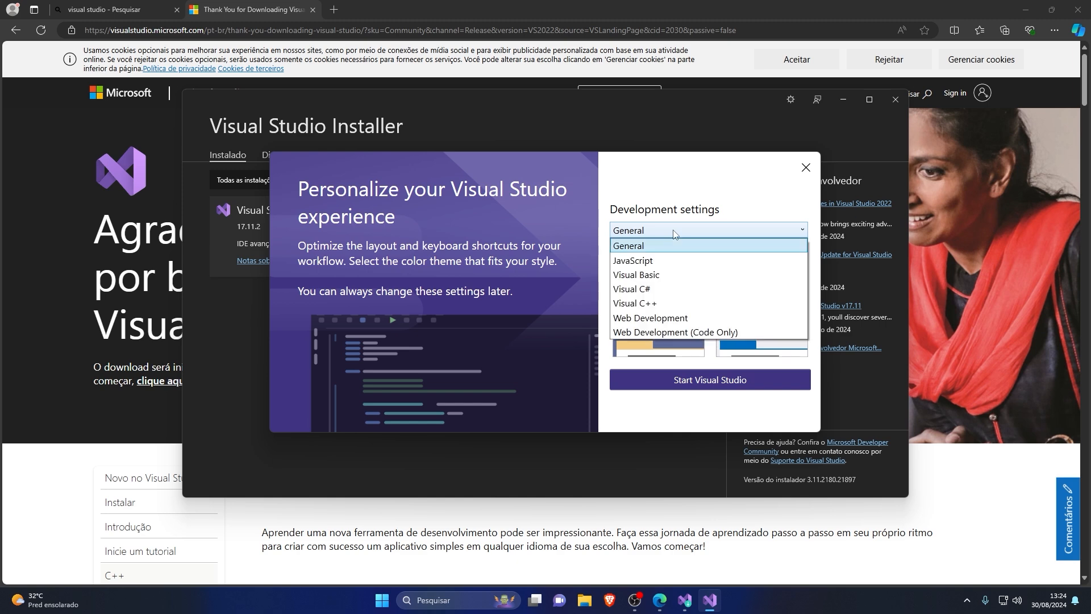
click(675, 234)
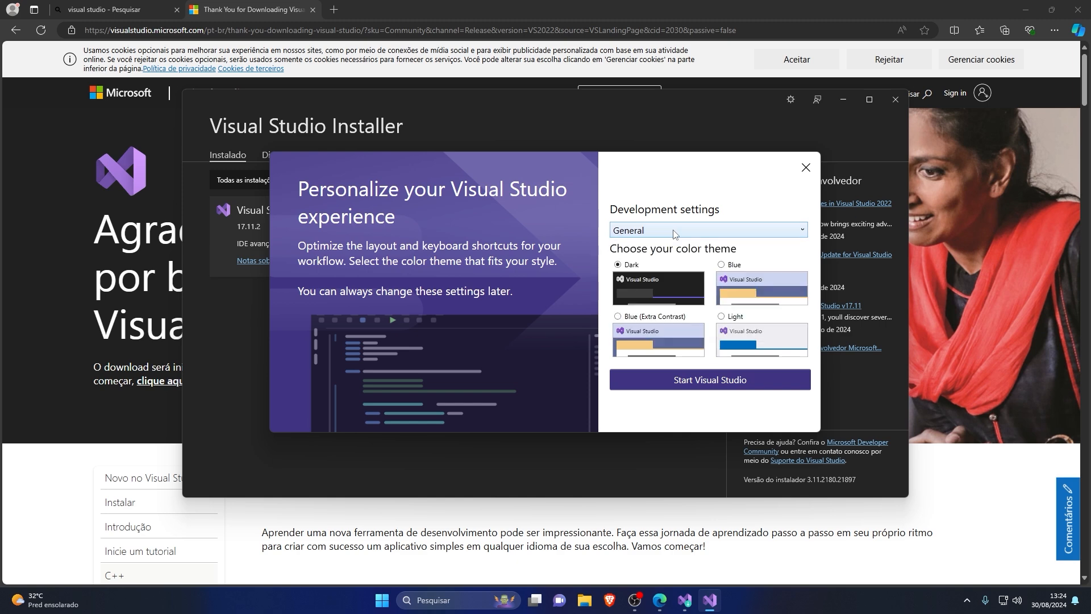
click(674, 234)
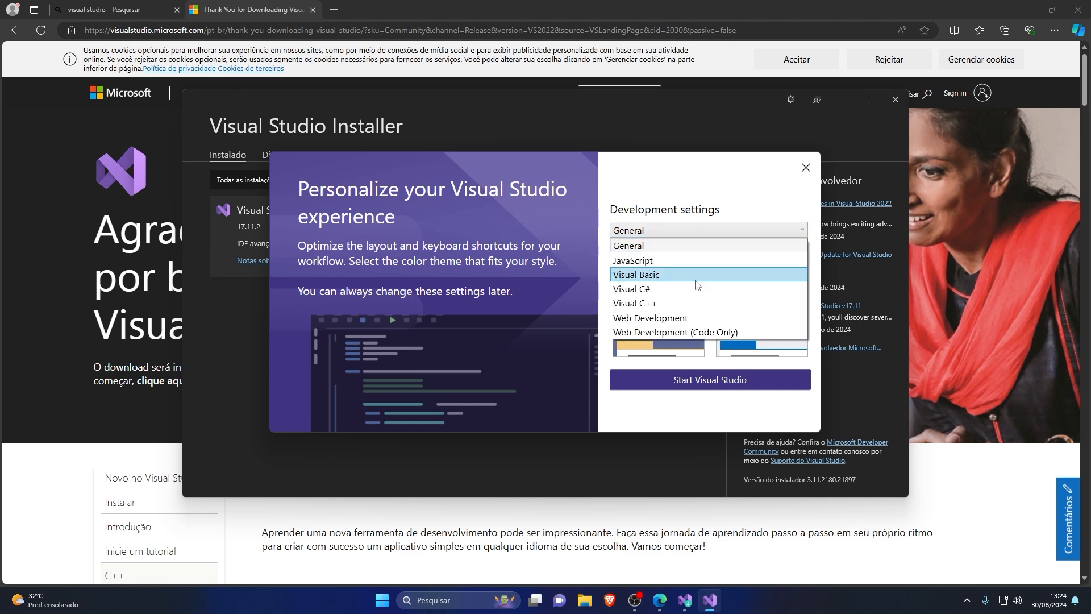
click(690, 235)
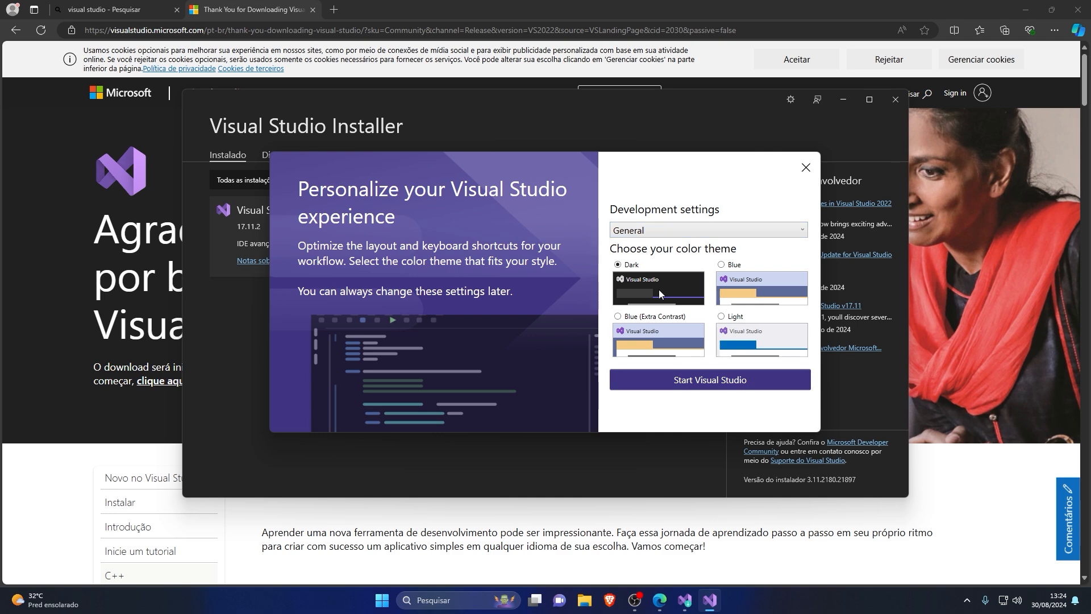
click(710, 379)
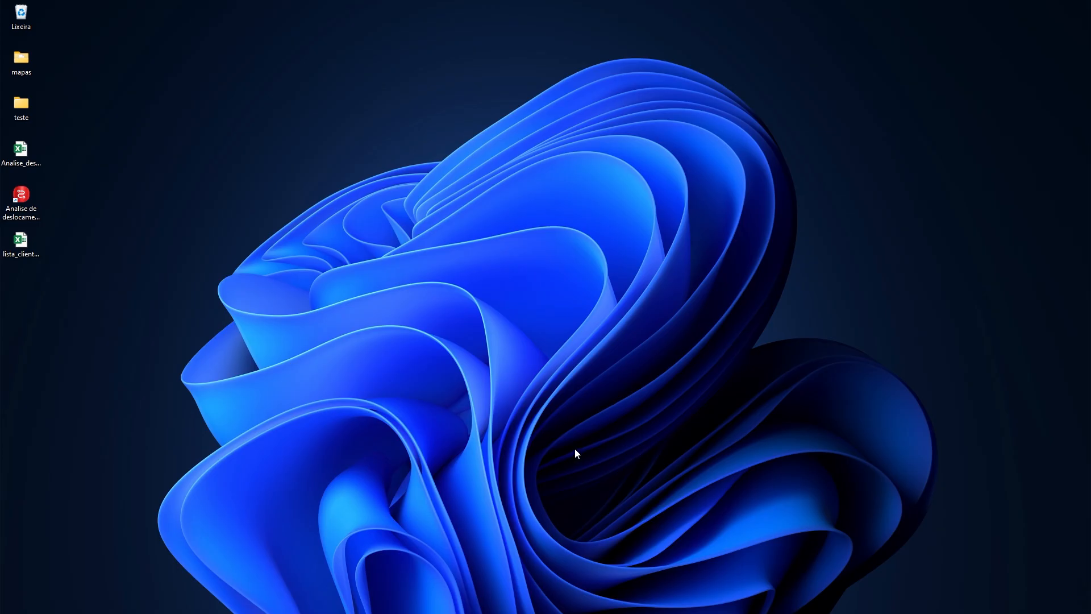
Launch Visual Studio Installer from the list of all installed apps and open Visual Studio Community 2022 for modification.
mouse_move(496, 611)
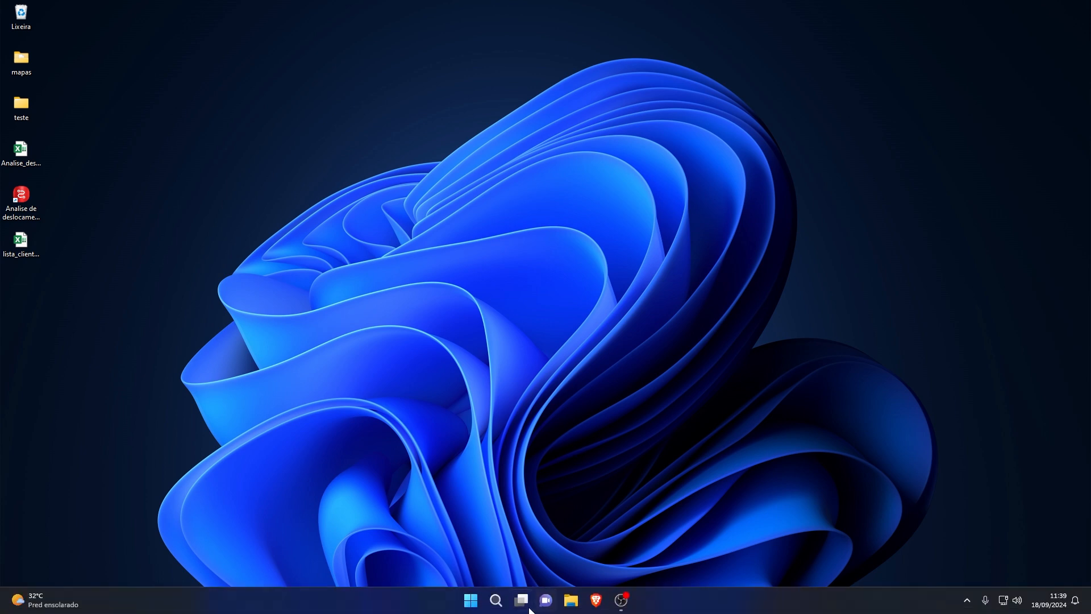
click(470, 601)
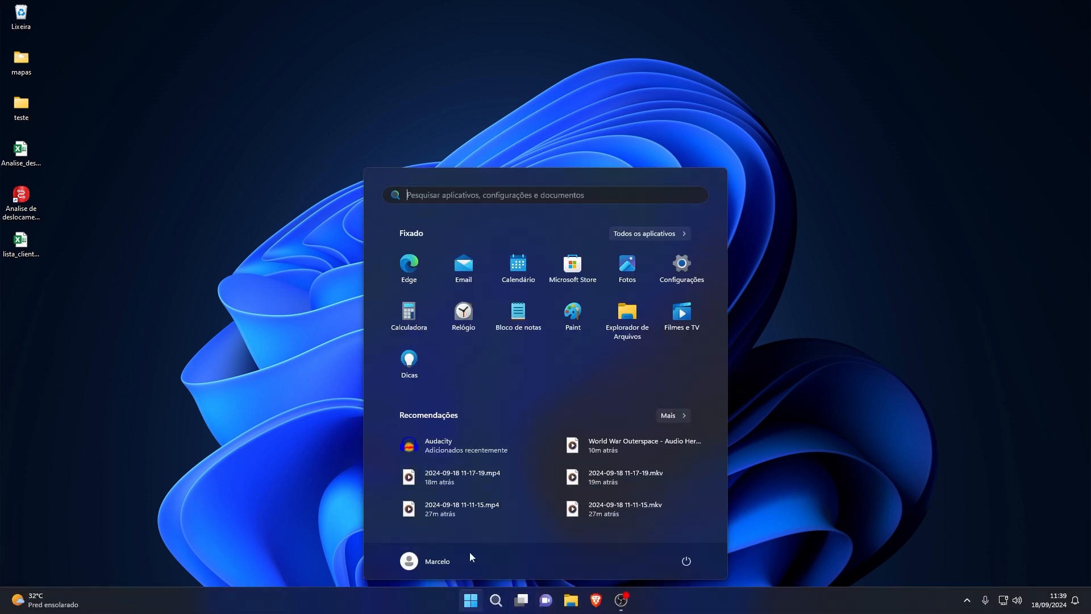
click(638, 235)
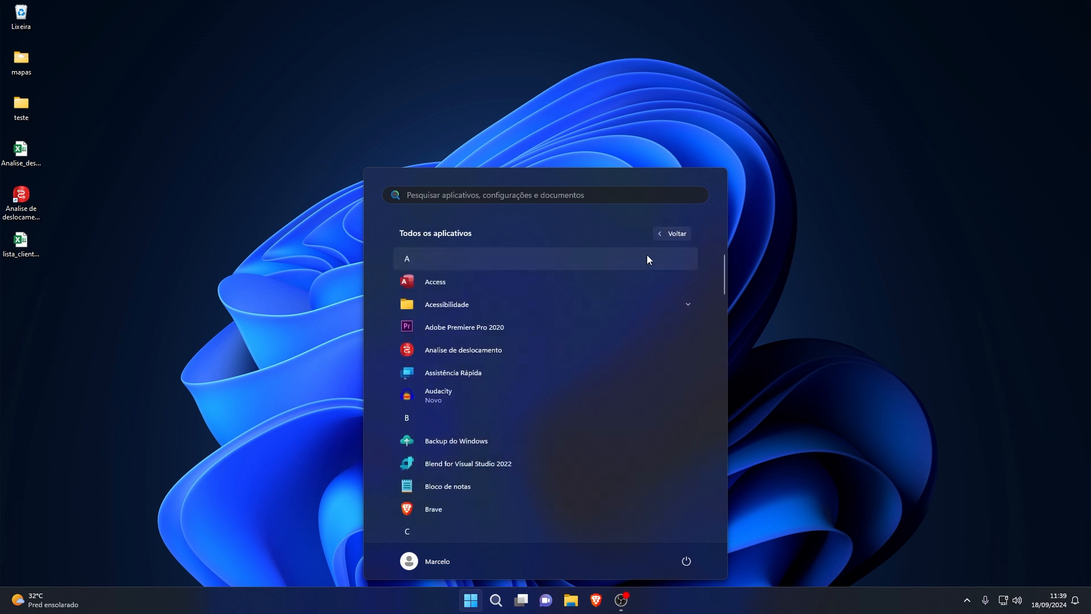
drag(725, 270, 715, 509)
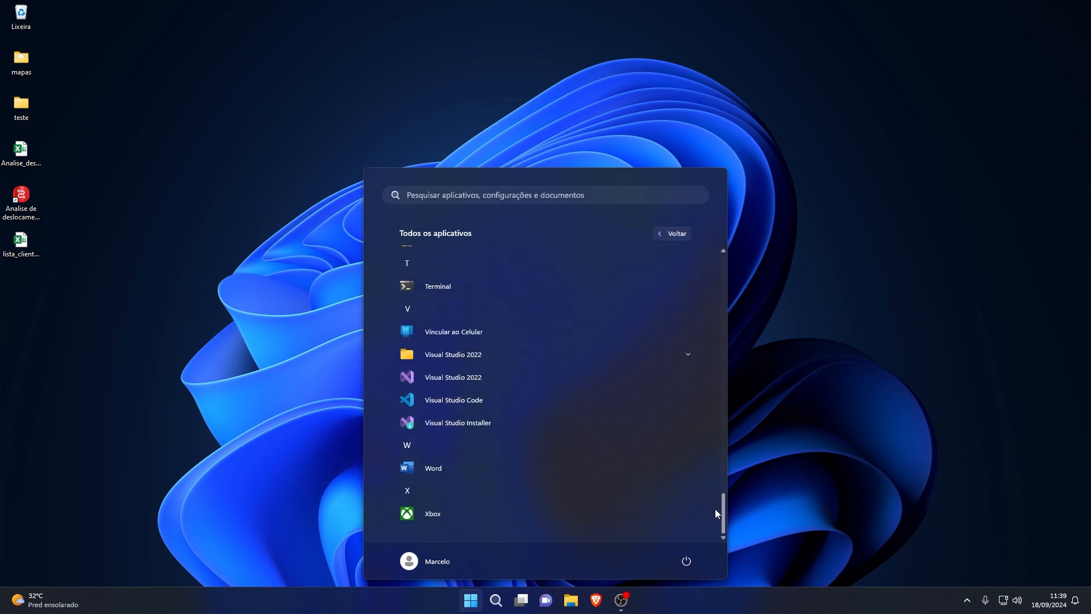
click(458, 425)
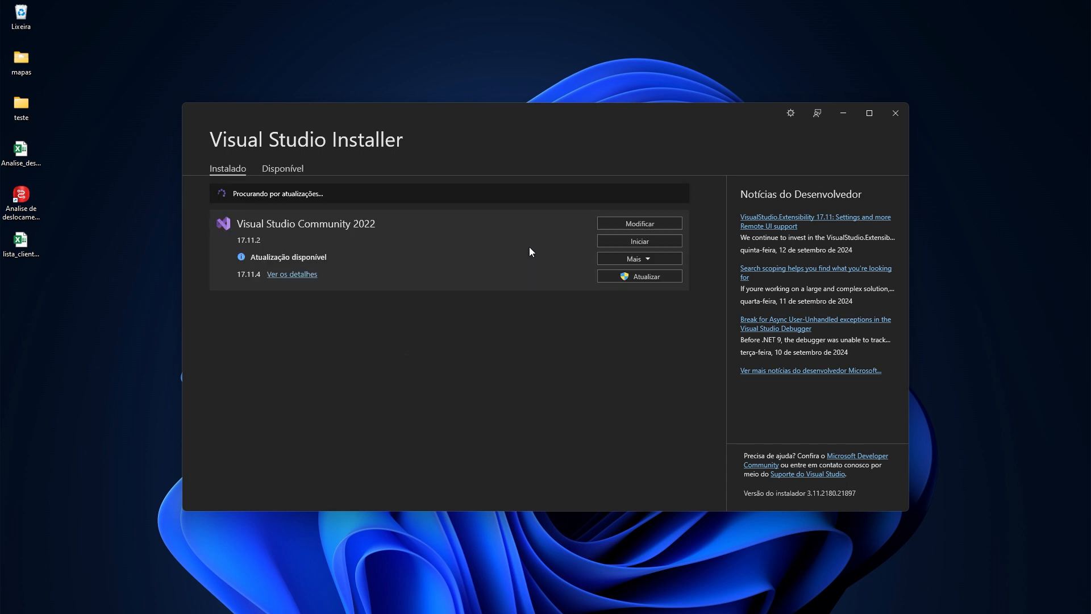
click(629, 225)
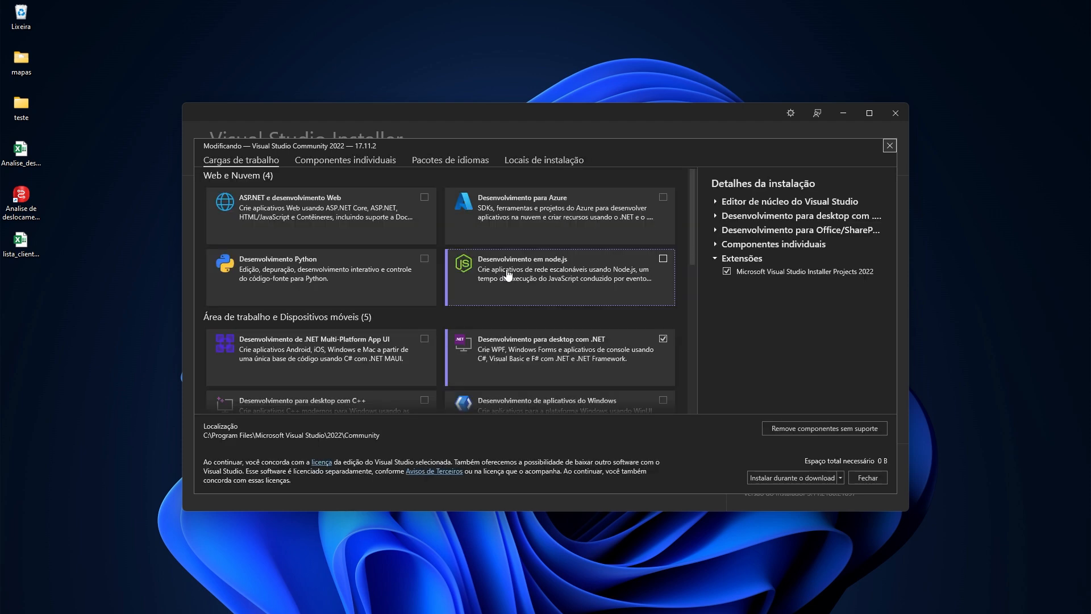
Examine the selected workloads, individual components and language packs of the installation, and close the installer without modifying anything.
scroll(560, 318, down, 2)
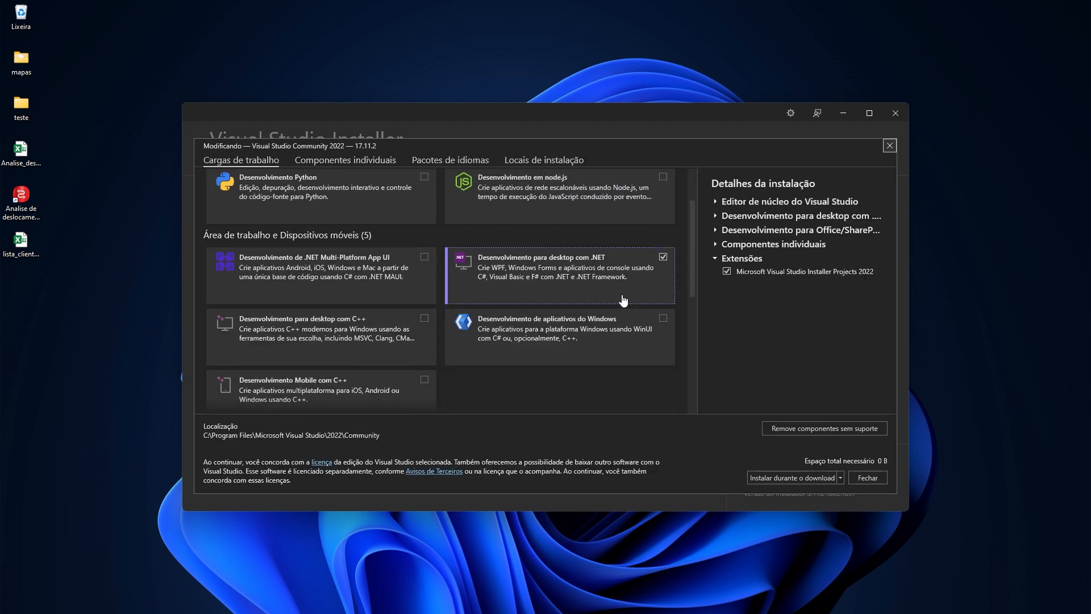
scroll(606, 295, up, 1)
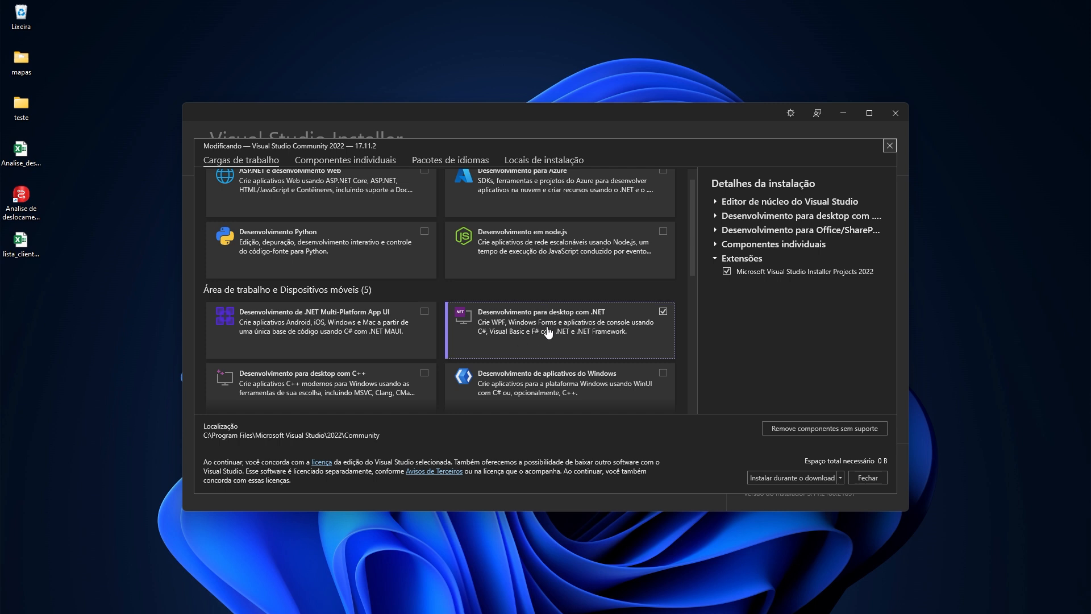
scroll(584, 311, down, 3)
scroll(530, 278, up, 4)
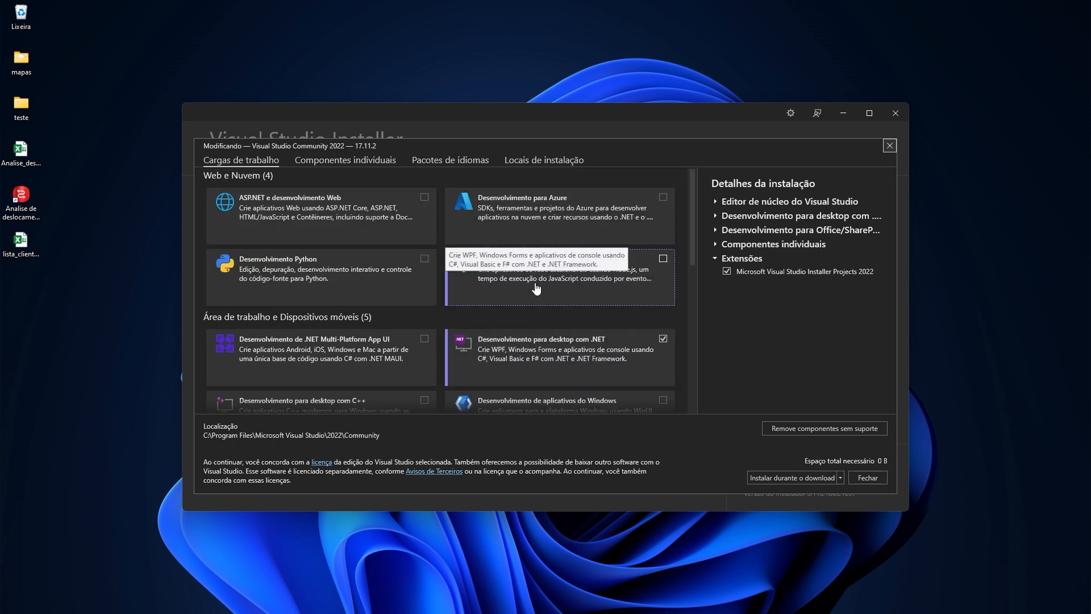
scroll(546, 281, down, 7)
scroll(548, 285, down, 7)
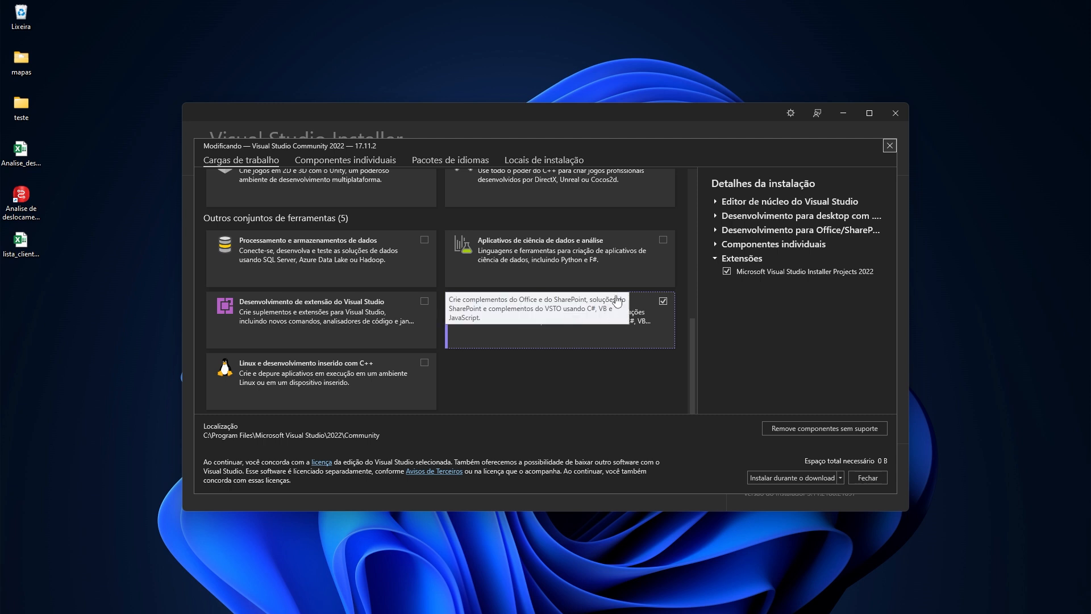
scroll(631, 323, up, 15)
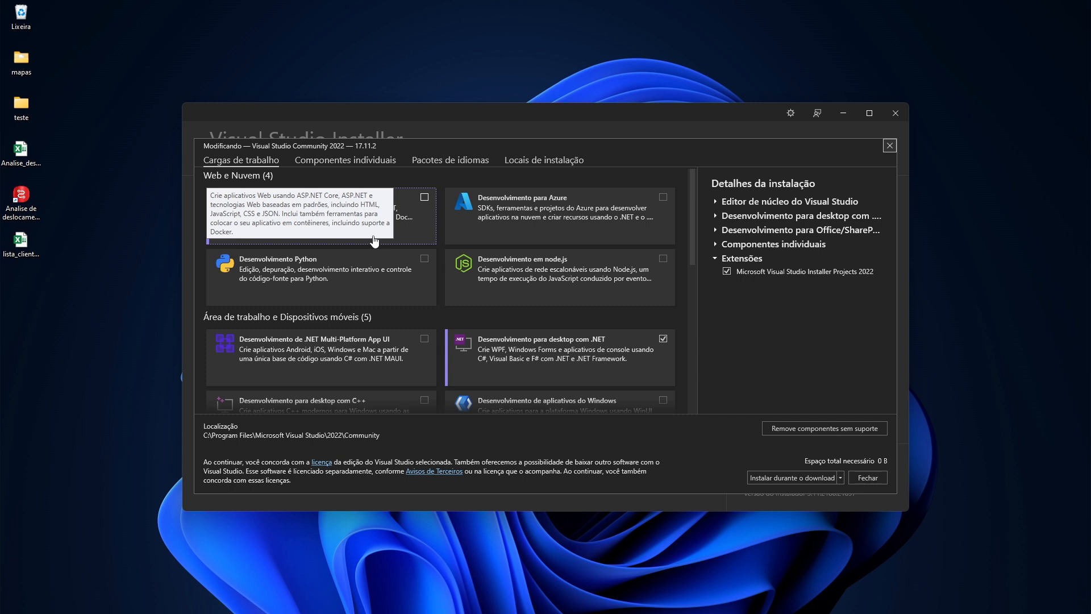
click(328, 160)
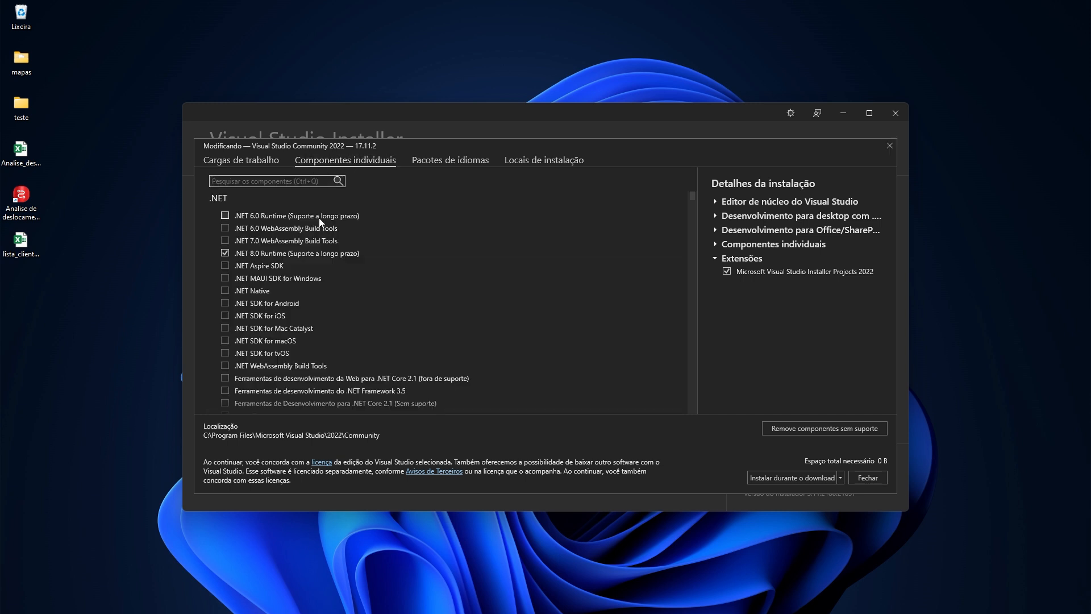
click(455, 161)
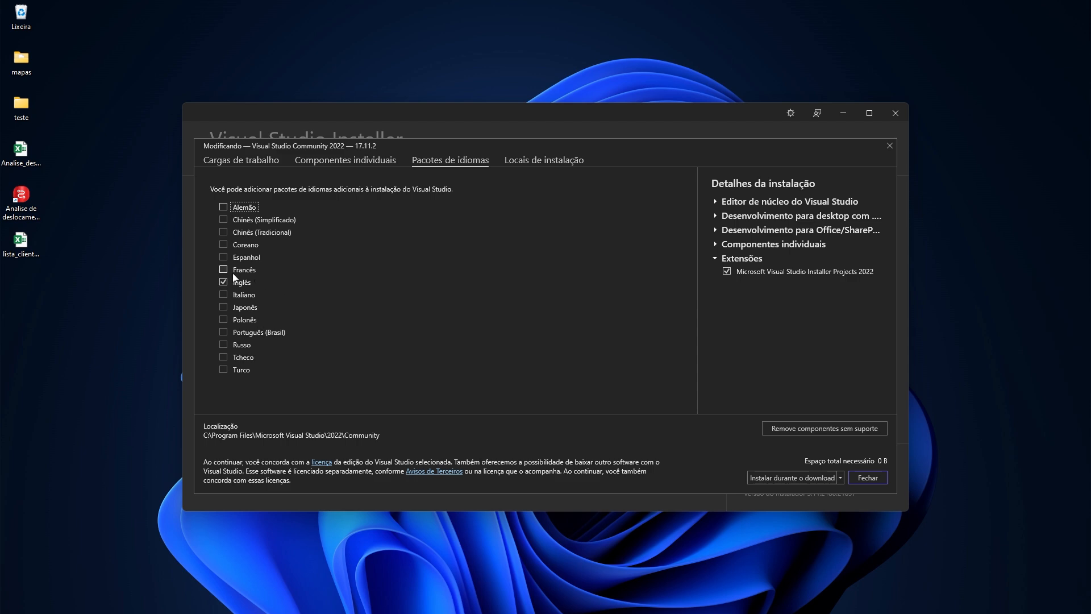
click(889, 147)
click(895, 114)
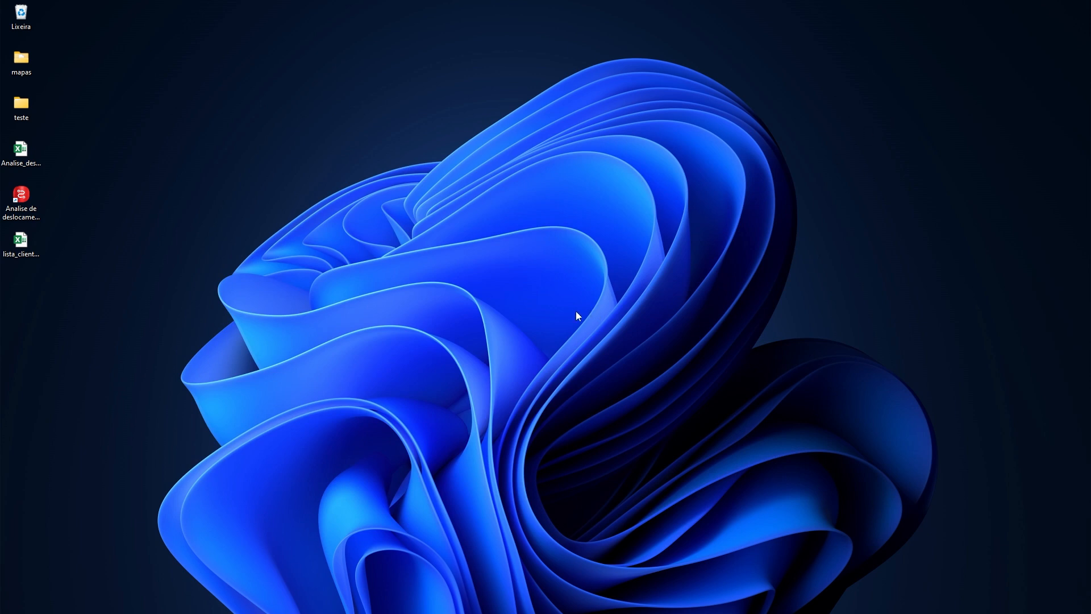
Search Windows for visual and launch Visual Studio 2022, repositioning its start window slightly.
key(super)
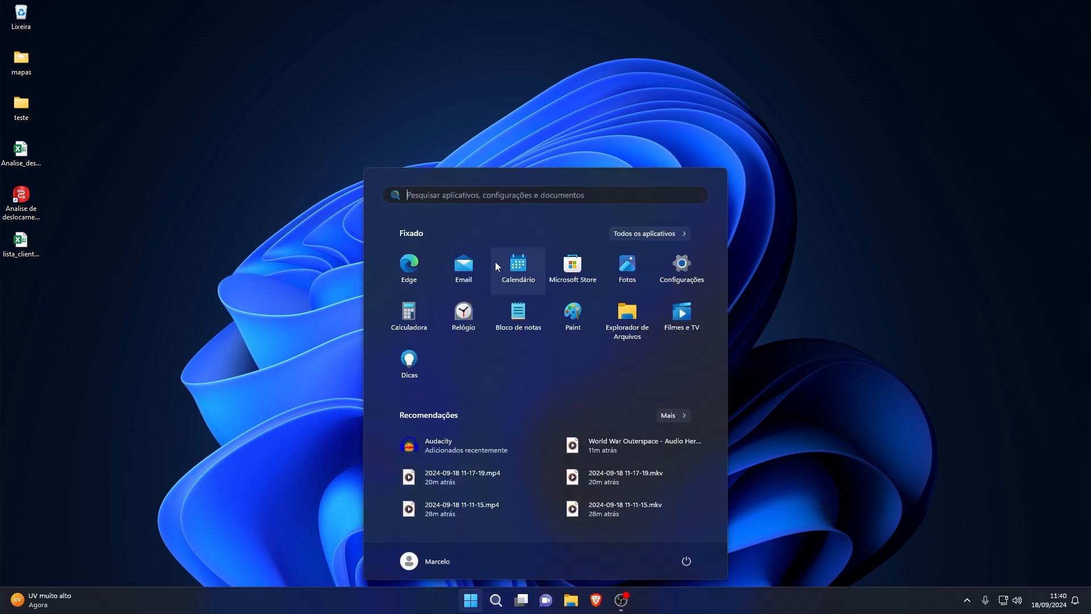
text(visual)
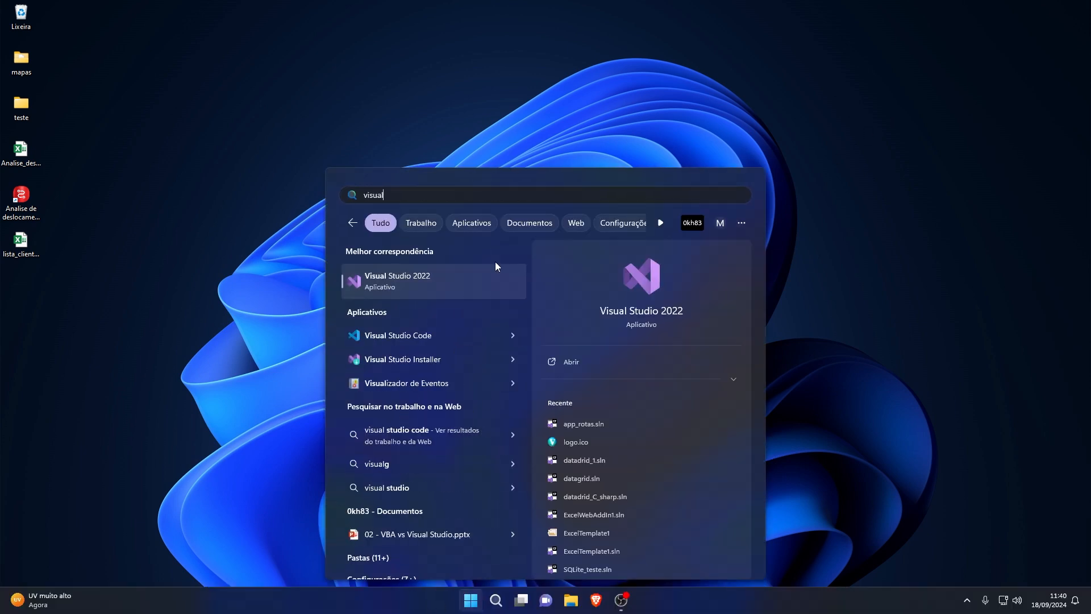
click(397, 280)
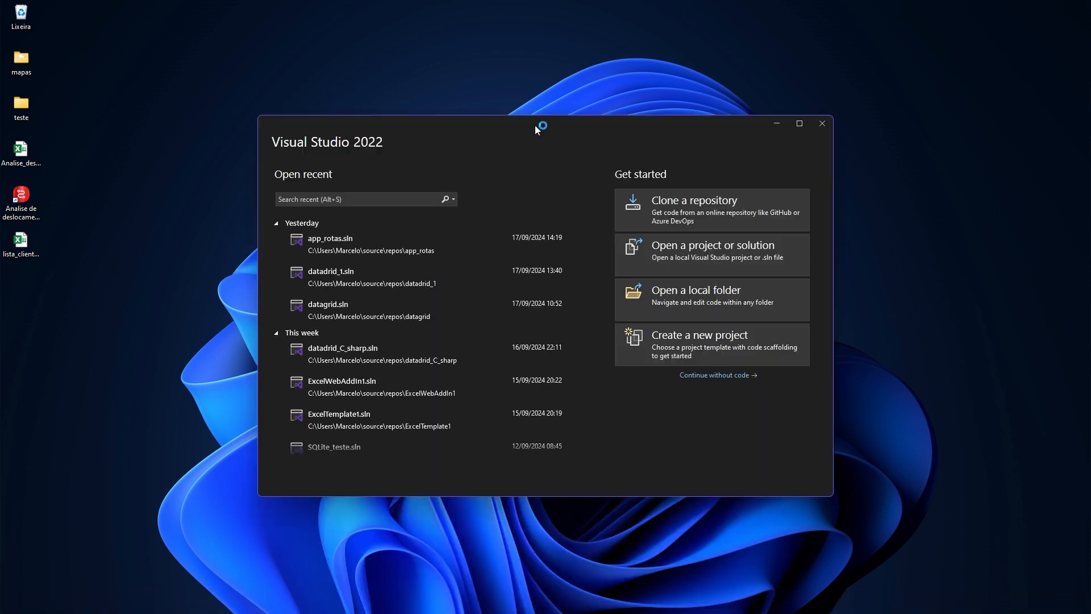
mouse_move(535, 130)
mouse_down()
mouse_move(575, 125)
mouse_move(527, 129)
mouse_up()
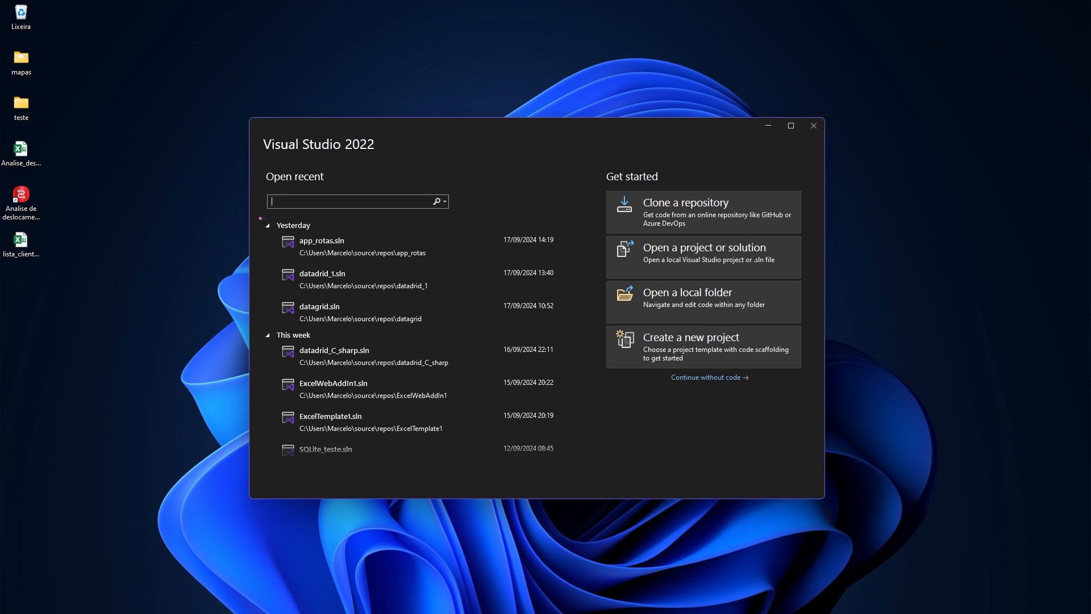
mouse_move(260, 218)
mouse_down()
mouse_move(348, 370)
mouse_move(563, 479)
mouse_move(585, 473)
mouse_up()
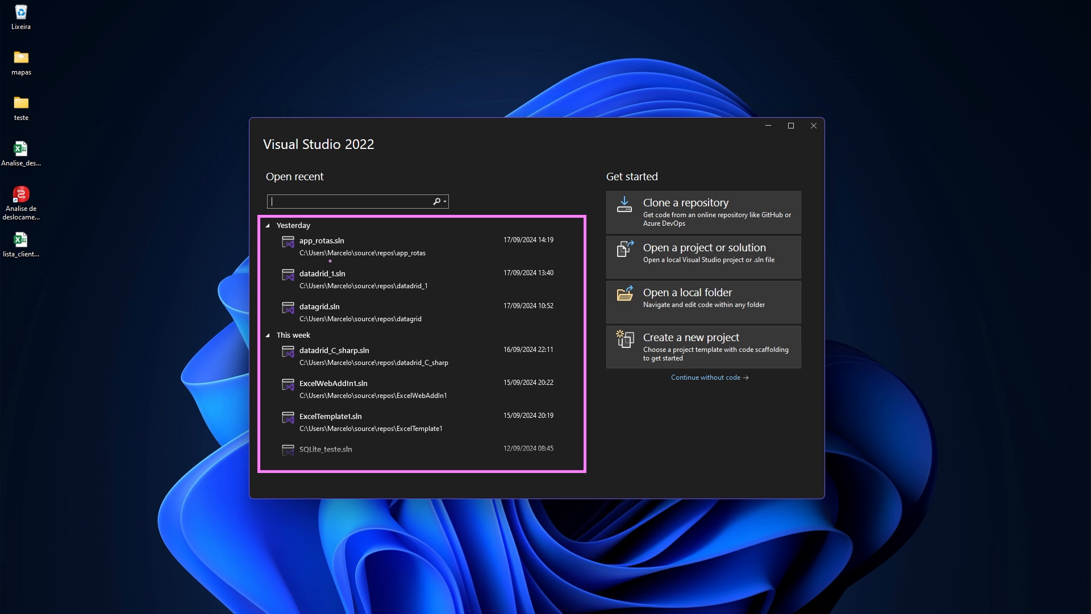
key(Escape)
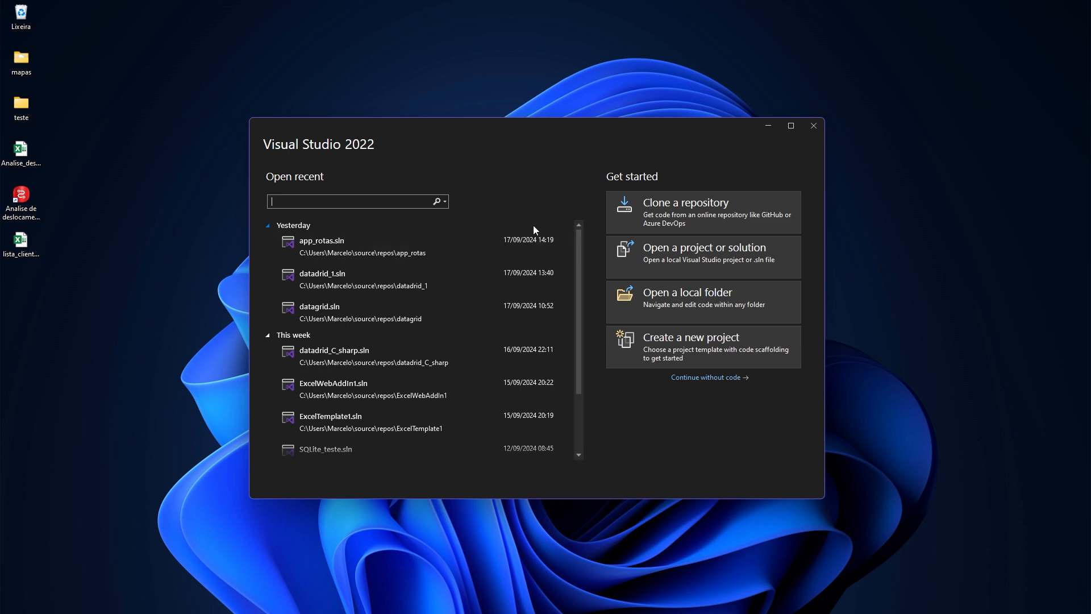
mouse_move(593, 161)
mouse_down()
mouse_move(750, 387)
mouse_move(813, 396)
mouse_up()
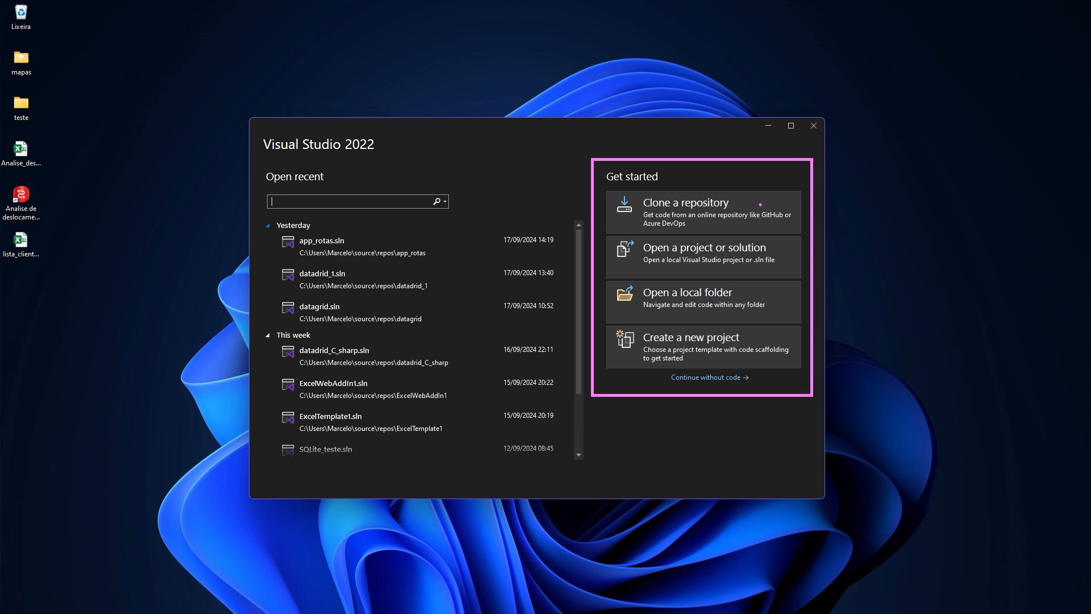
drag(773, 161, 756, 203)
drag(786, 249, 800, 212)
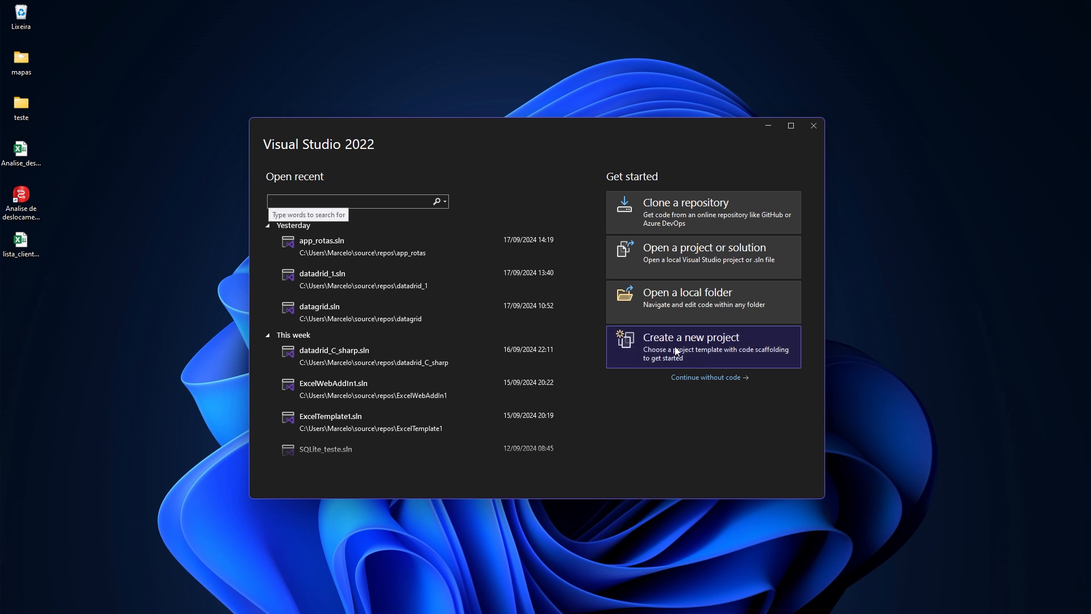
Start creating a new project and look through the list of available project templates.
click(717, 349)
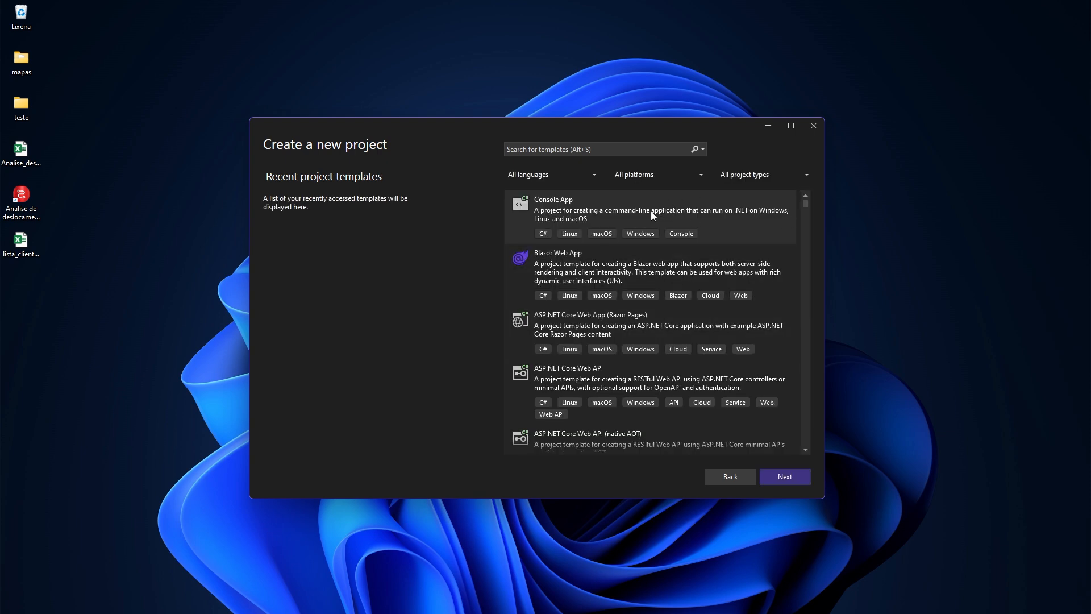
mouse_move(805, 204)
mouse_down()
mouse_move(807, 388)
mouse_move(807, 198)
mouse_up()
mouse_move(805, 209)
mouse_down()
mouse_move(802, 399)
mouse_move(805, 200)
mouse_up()
mouse_move(807, 203)
mouse_down()
mouse_move(808, 226)
mouse_move(807, 201)
mouse_up()
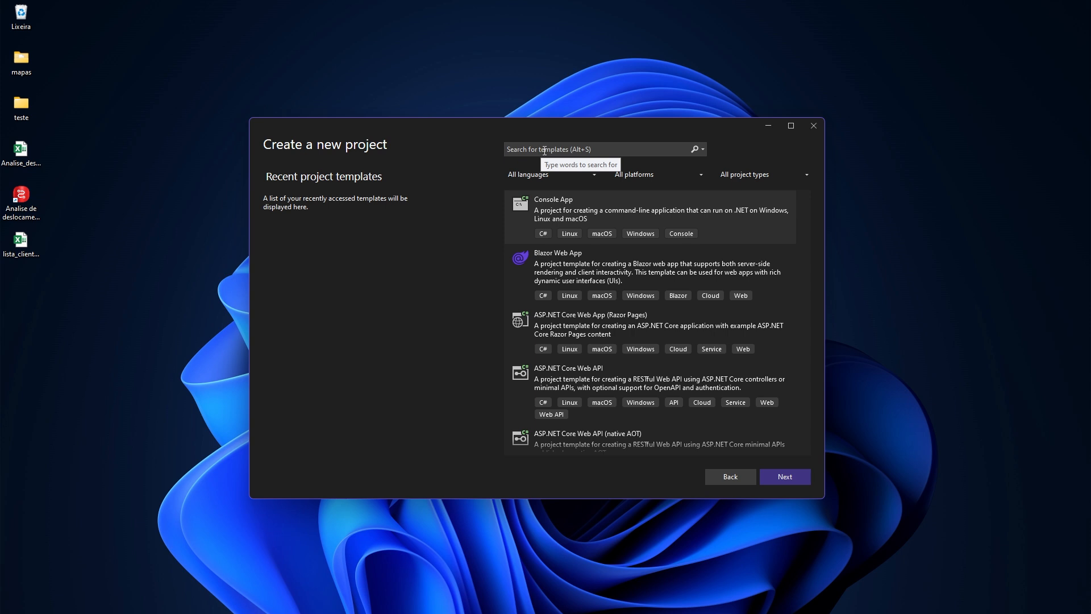
Filter the project templates by the Python language, and switch the language filter to C#.
click(590, 175)
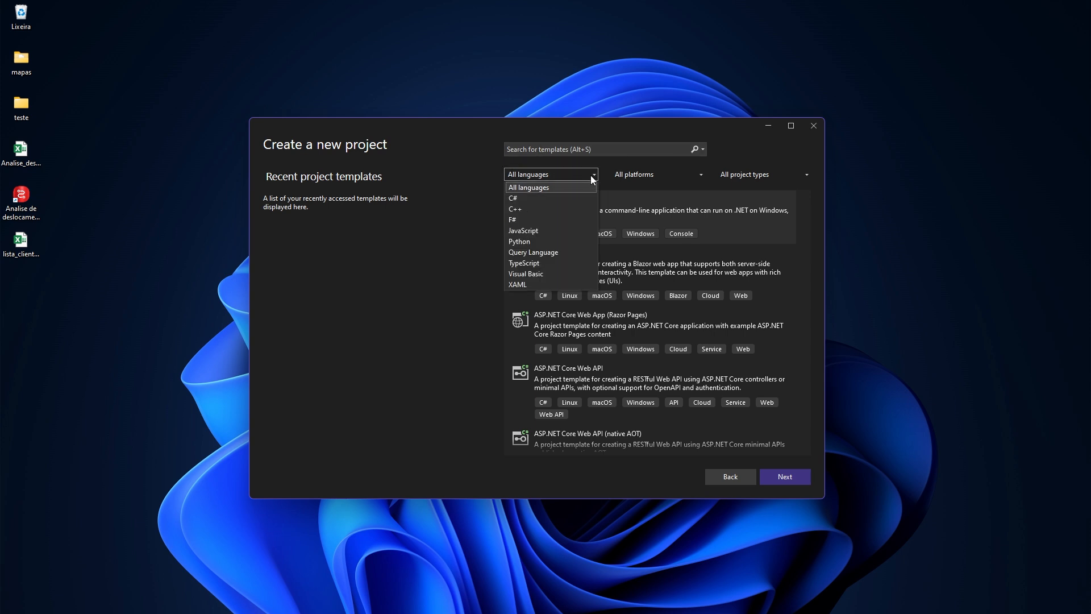
click(529, 242)
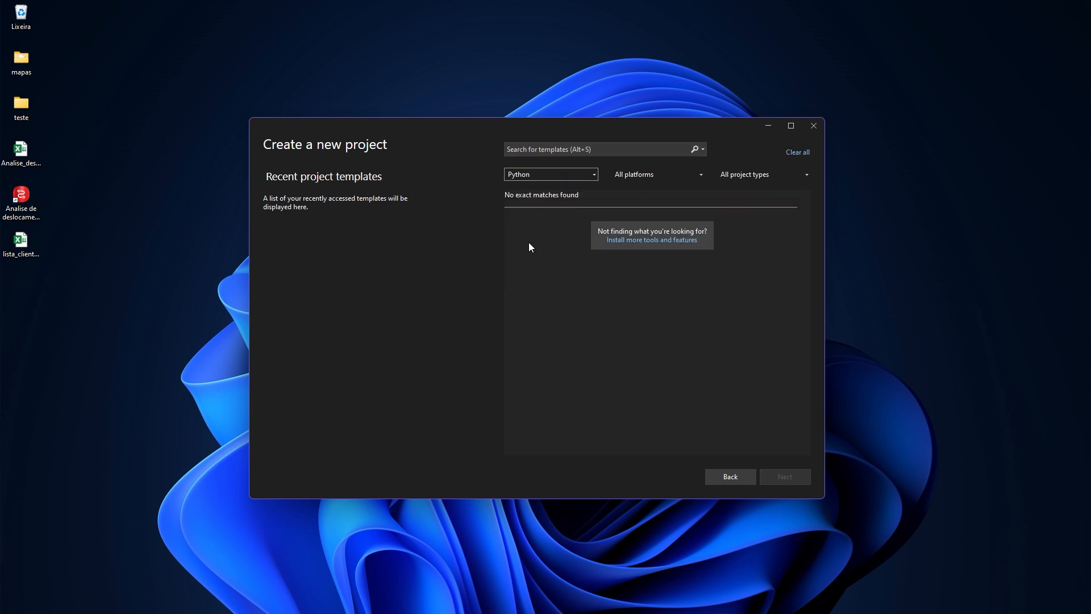
click(583, 176)
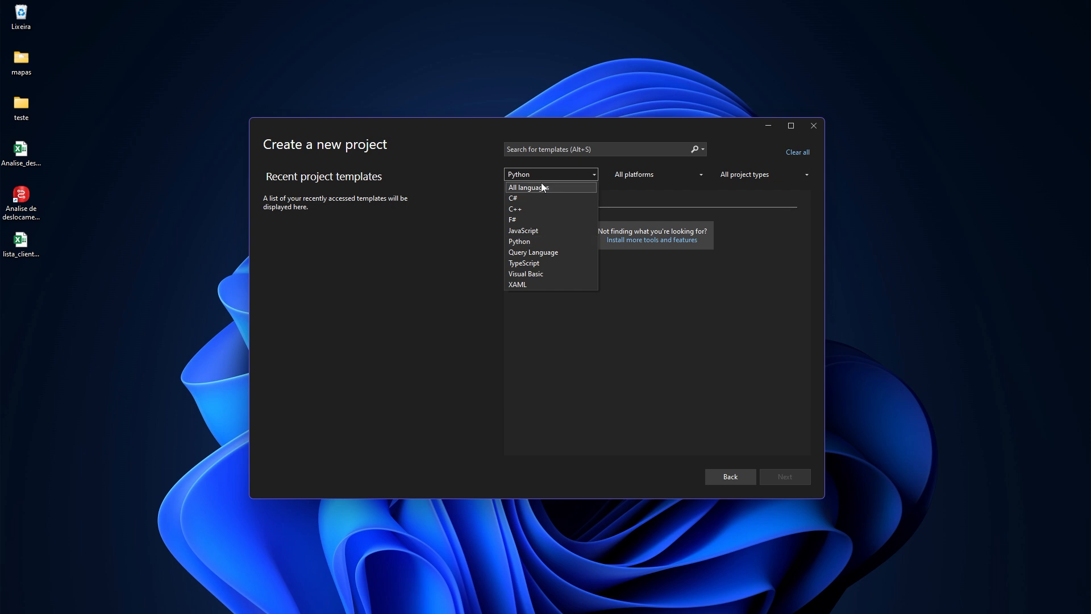
click(525, 199)
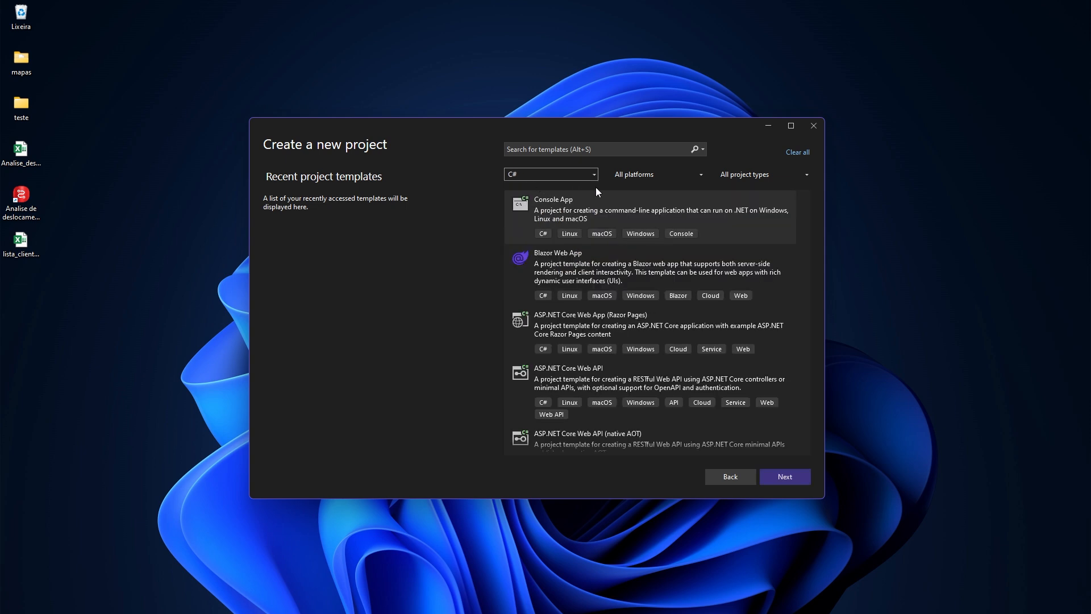
Restrict the C# templates to the macOS platform and the API project type, and clear all filters.
click(637, 175)
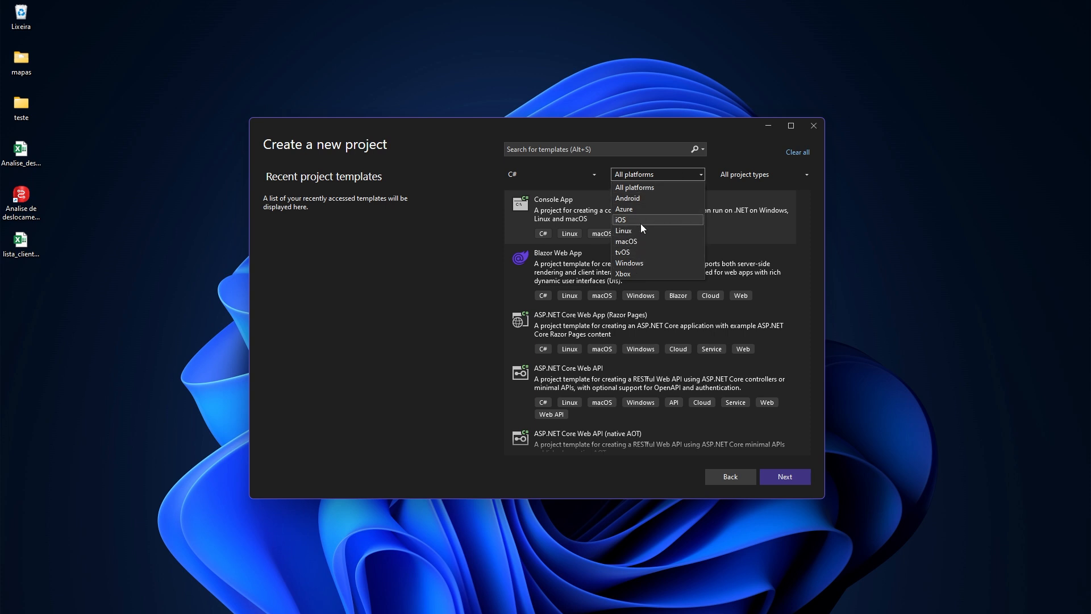
click(636, 242)
click(772, 175)
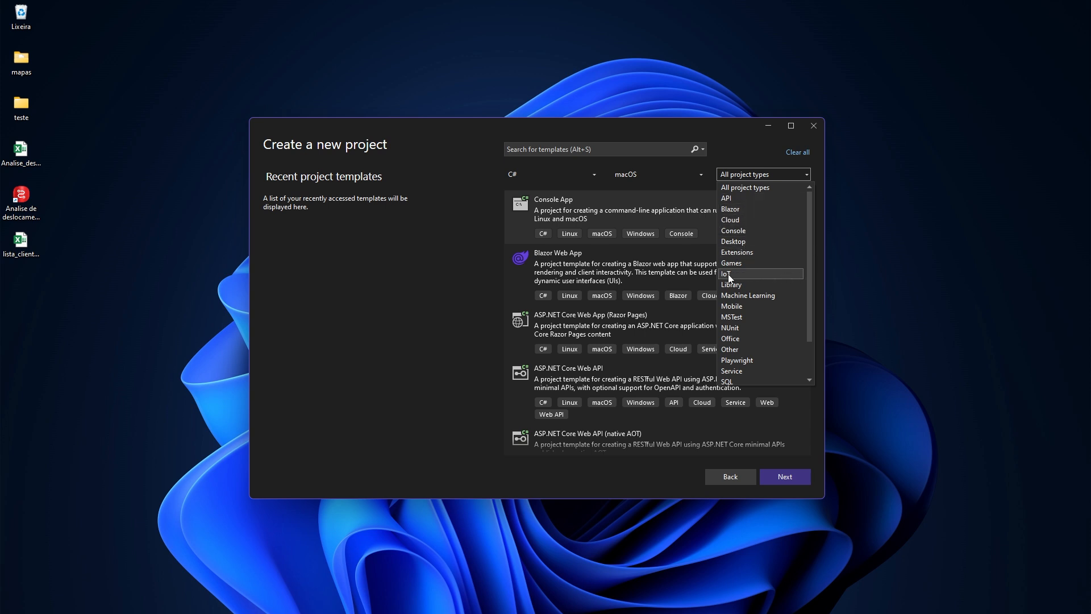
scroll(811, 274, down, 2)
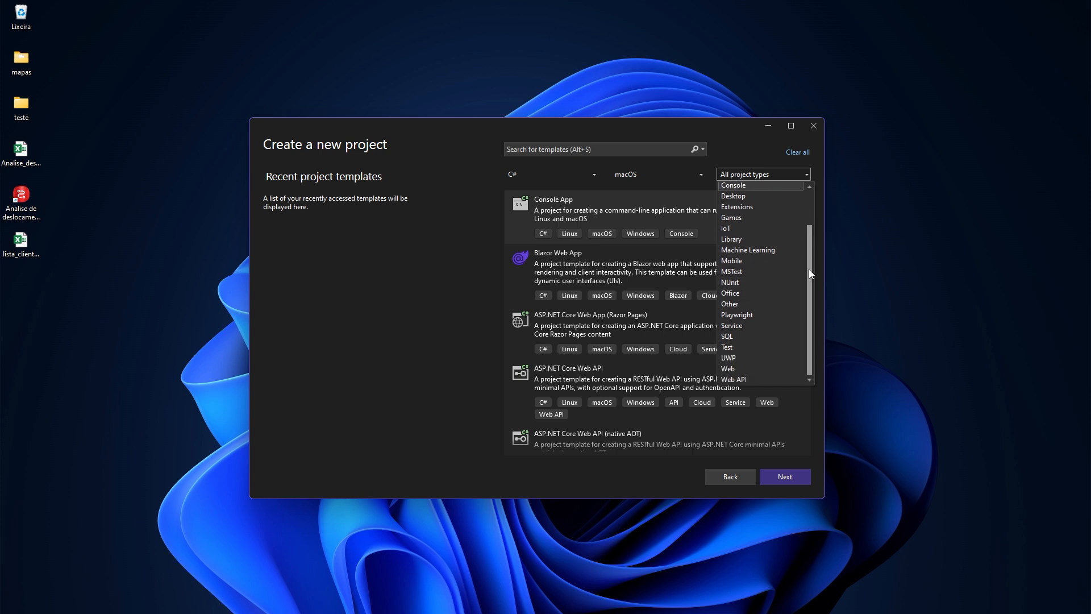
scroll(813, 240, up, 2)
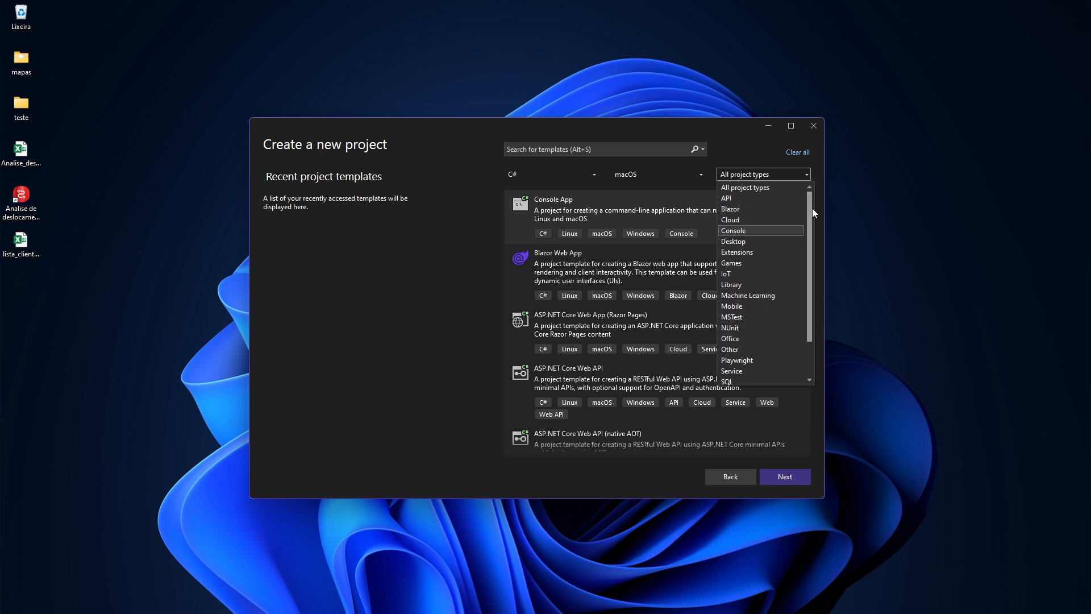
click(735, 197)
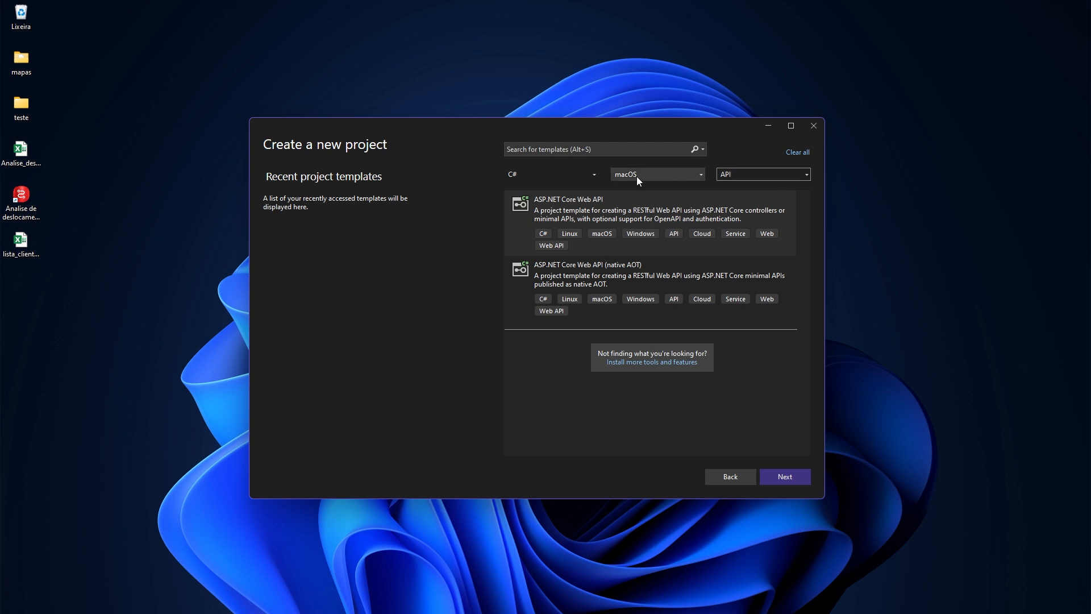
click(799, 153)
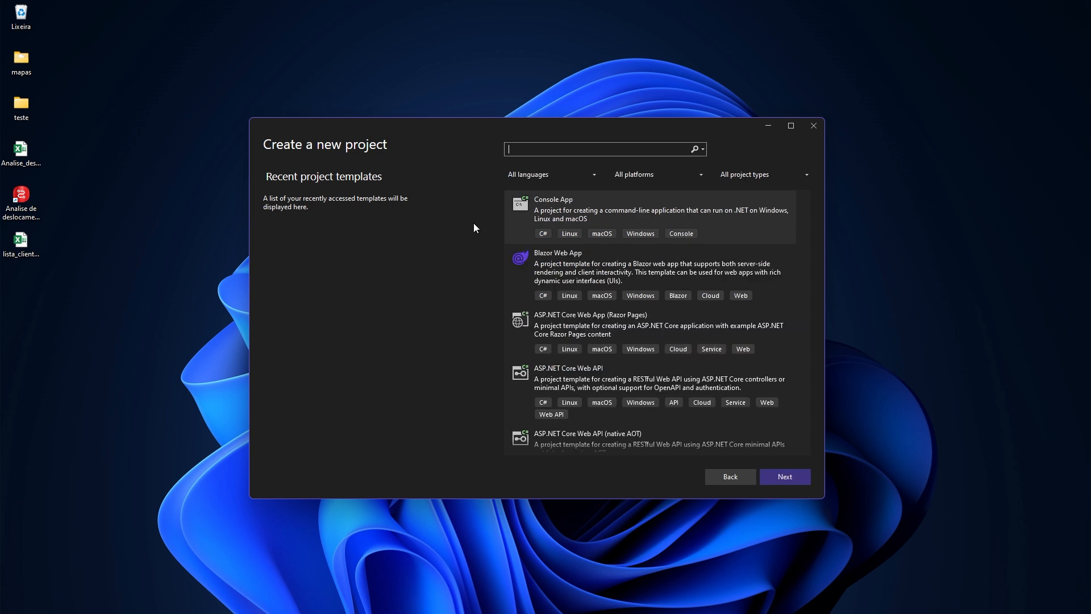
Search the project templates for excel and look through the matching templates.
click(537, 148)
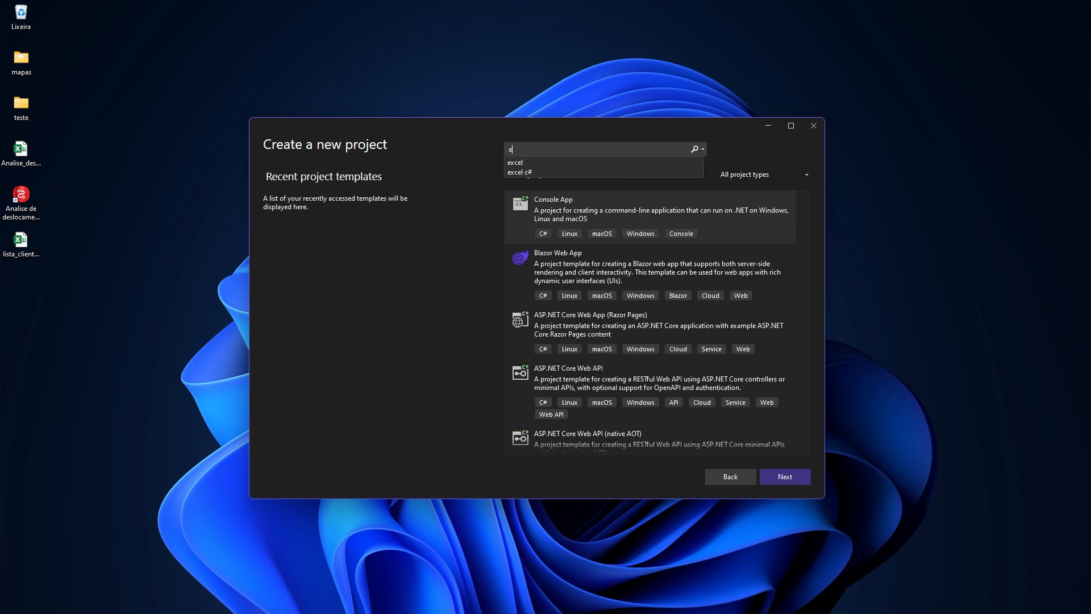
text(excel)
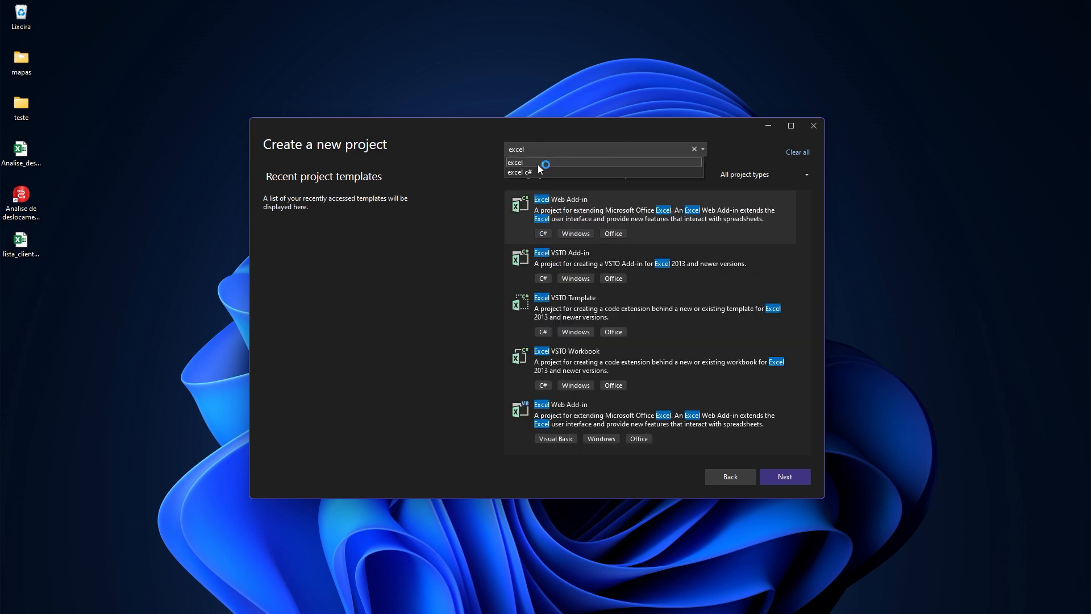
click(543, 163)
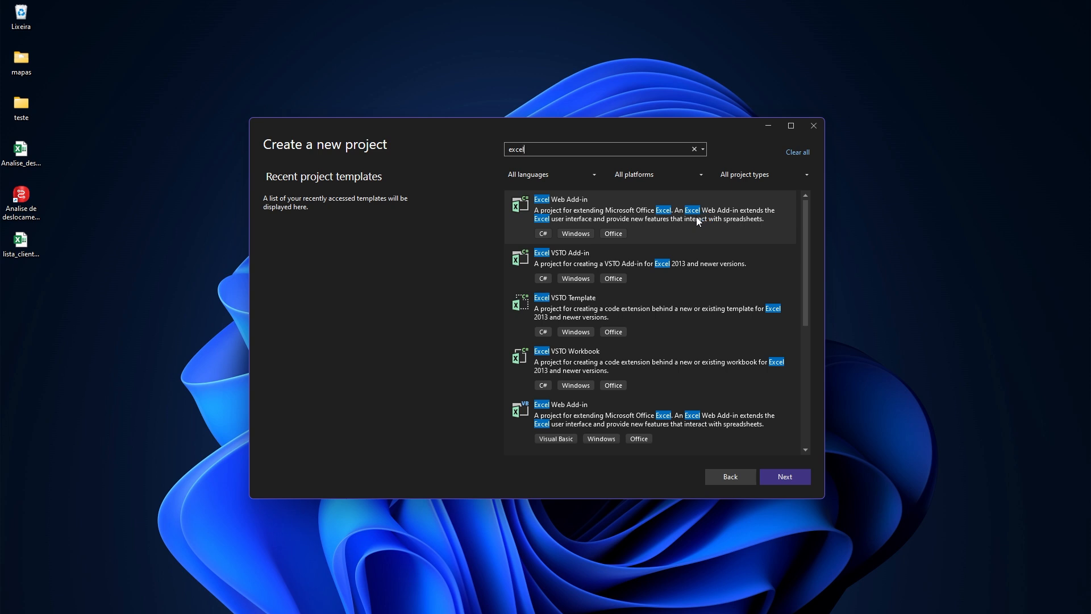
mouse_move(803, 232)
mouse_down()
mouse_move(804, 349)
mouse_move(810, 216)
mouse_up()
mouse_move(806, 208)
mouse_down()
mouse_move(807, 342)
mouse_move(803, 195)
mouse_up()
mouse_move(807, 244)
mouse_down()
mouse_move(807, 350)
mouse_move(803, 238)
mouse_up()
drag(804, 226, 810, 308)
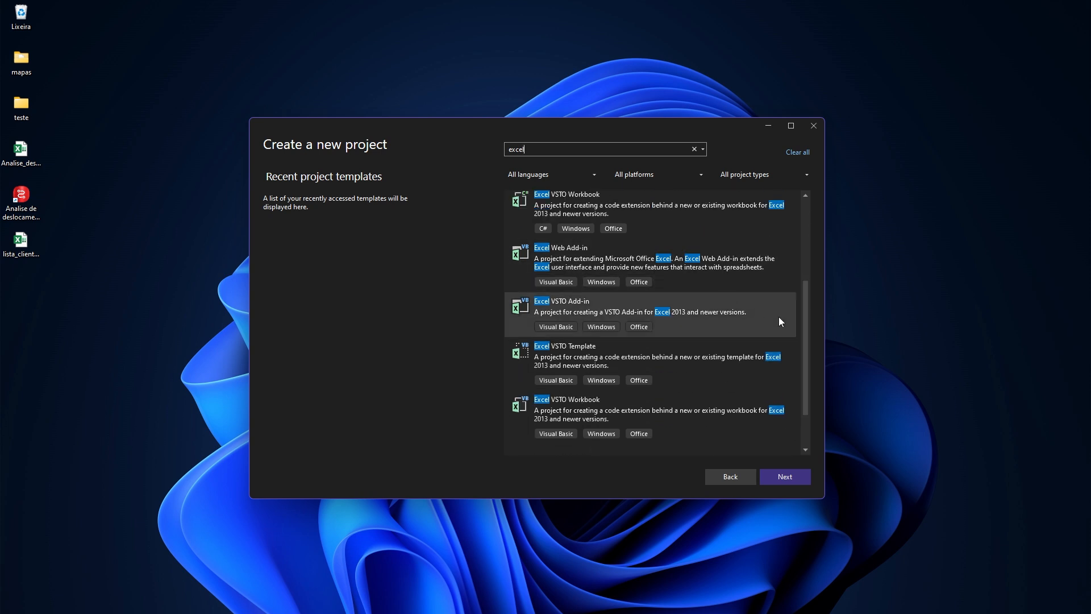
drag(806, 333, 807, 249)
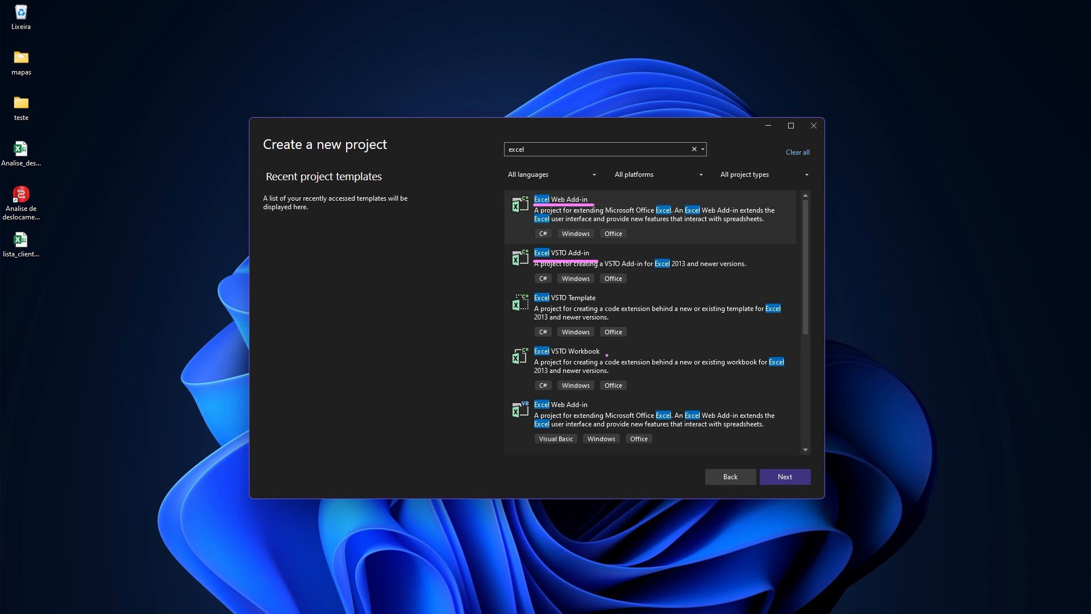
drag(534, 357, 604, 356)
drag(8, 231, 54, 263)
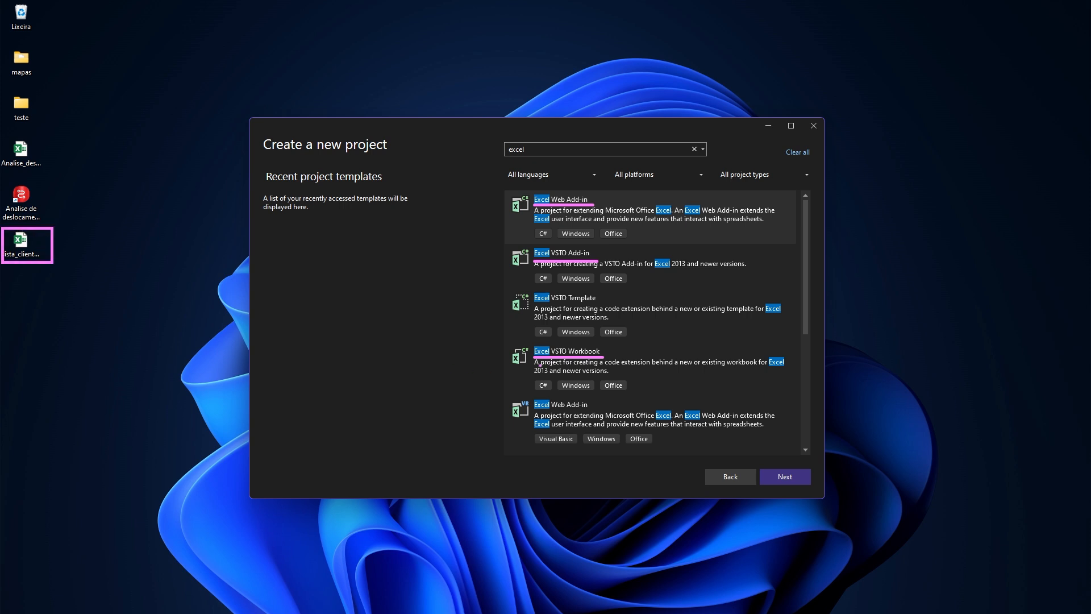
drag(494, 356, 447, 351)
key(ctrl+z)
key(ctrl+z)
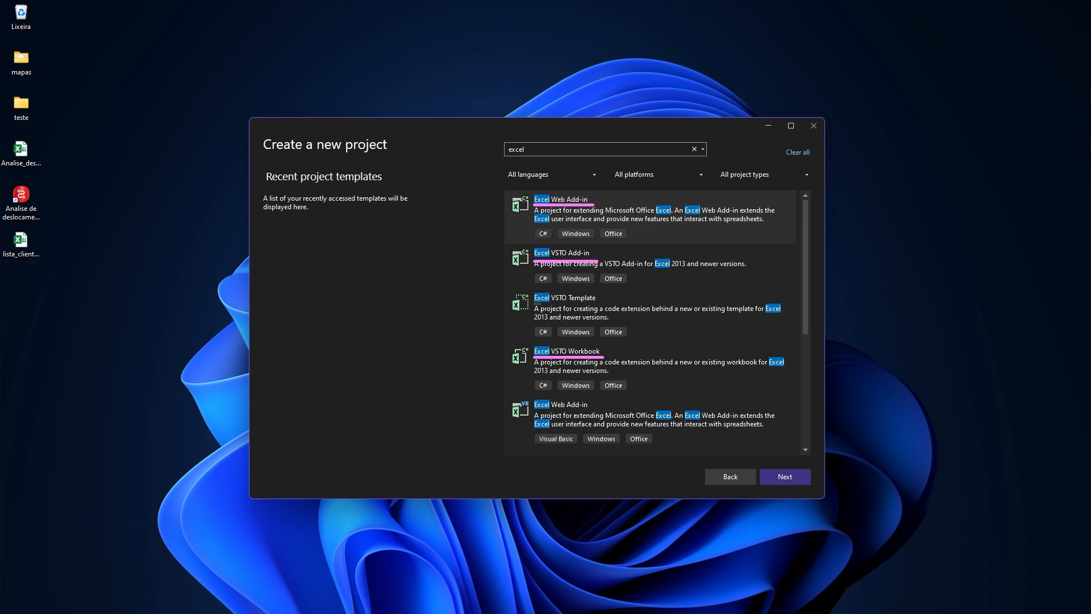
drag(538, 303, 599, 303)
drag(561, 193, 572, 173)
drag(562, 246, 570, 221)
key(Escape)
Compare the C# and Visual Basic versions of the Excel Web Add-in, VSTO Add-in, Template and Workbook project templates.
mouse_move(806, 261)
mouse_down()
mouse_move(812, 369)
mouse_move(805, 242)
mouse_move(808, 384)
mouse_move(797, 248)
mouse_move(803, 371)
mouse_move(807, 318)
mouse_up()
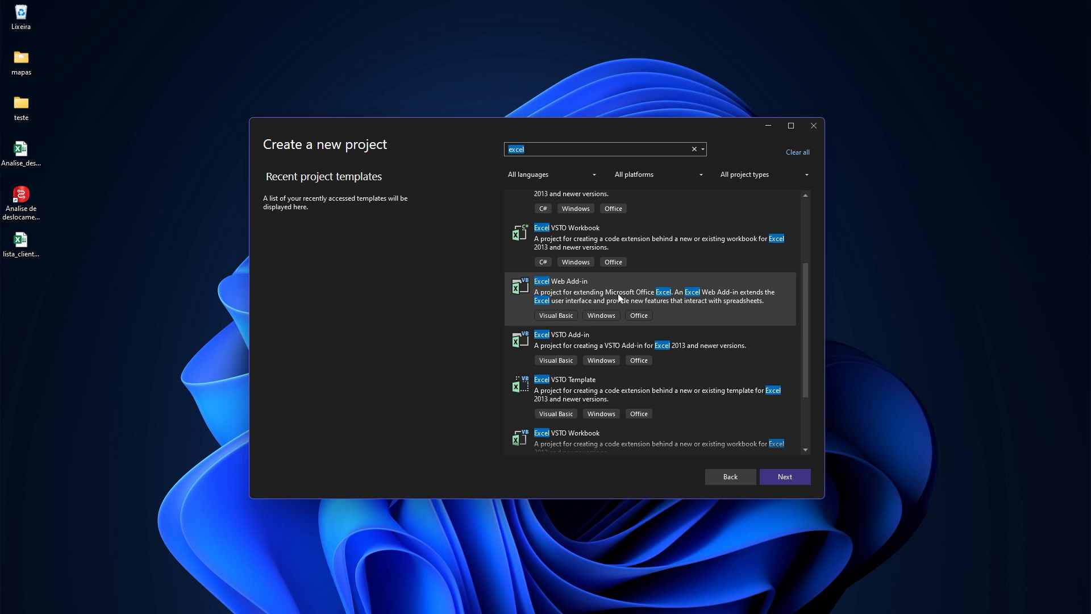
scroll(812, 282, up, 1)
scroll(812, 282, up, 3)
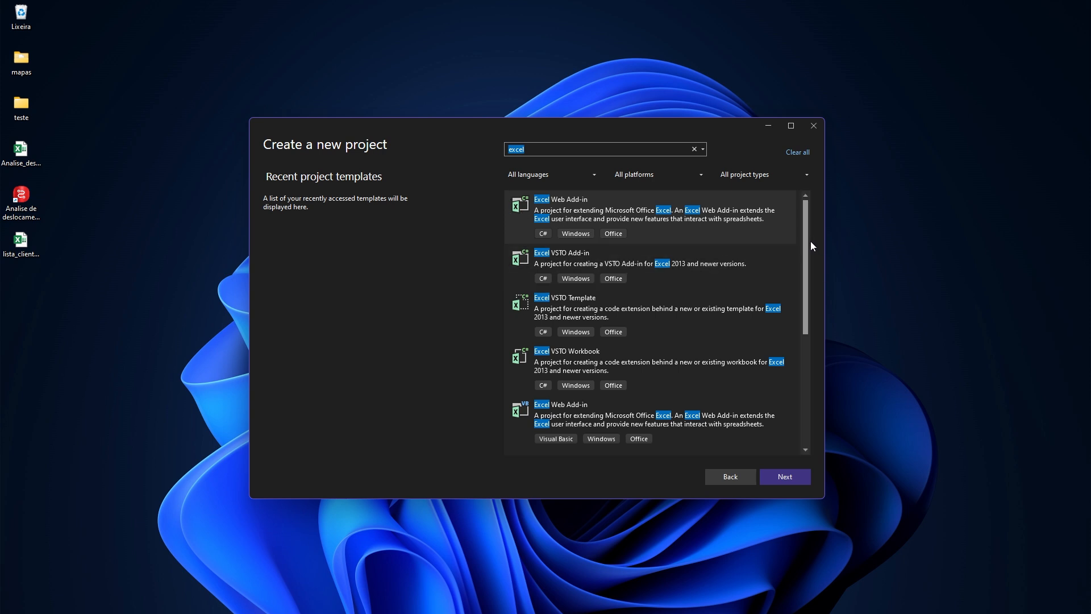
drag(810, 241, 809, 355)
scroll(670, 295, up, 2)
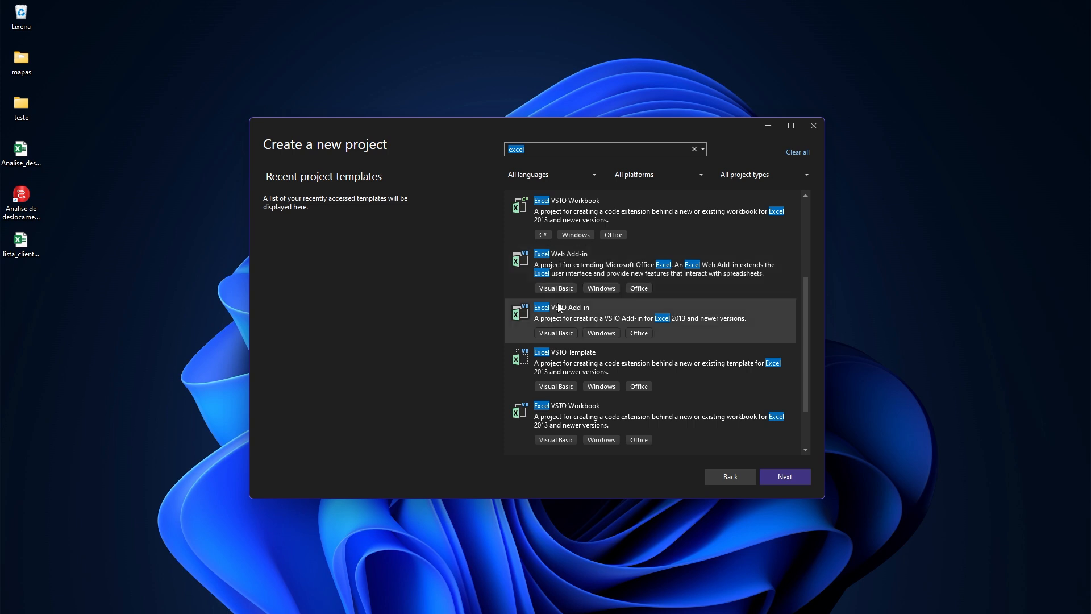
scroll(635, 309, up, 3)
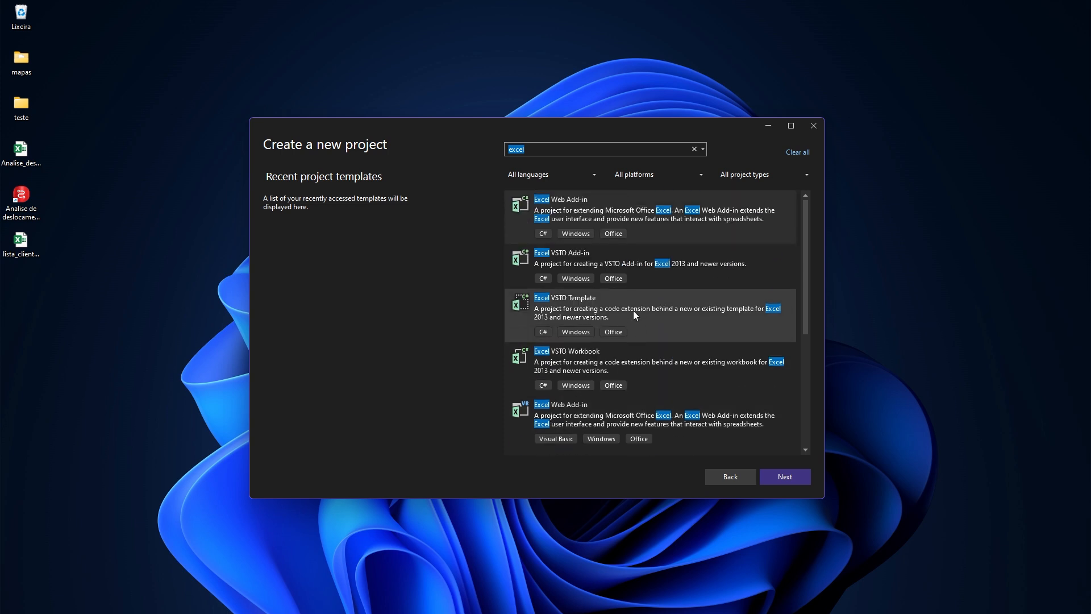
scroll(633, 311, down, 3)
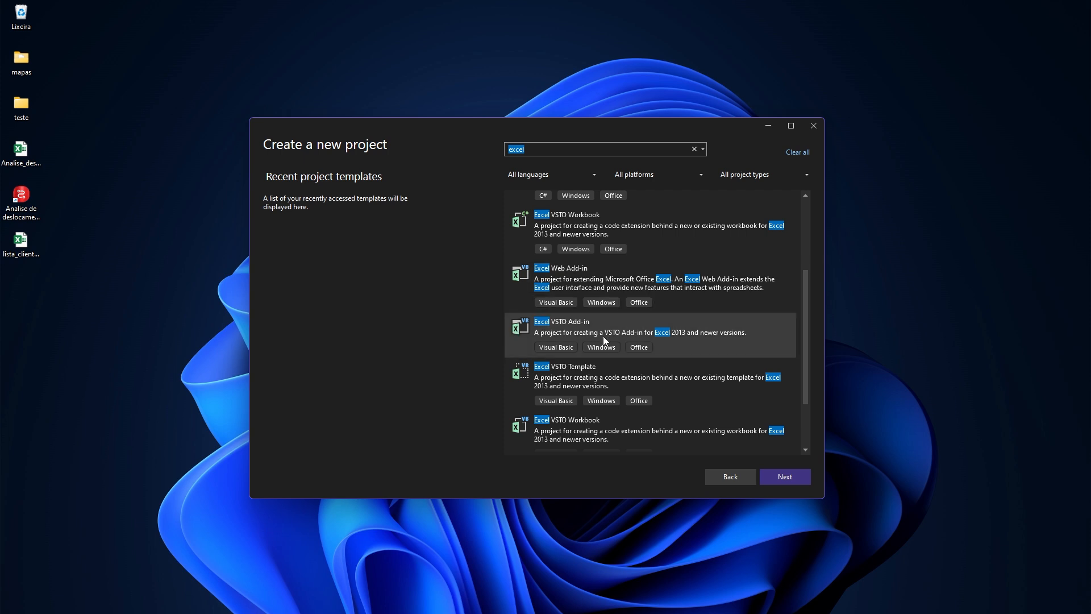
mouse_move(807, 281)
mouse_down()
mouse_move(804, 323)
mouse_move(802, 297)
mouse_up()
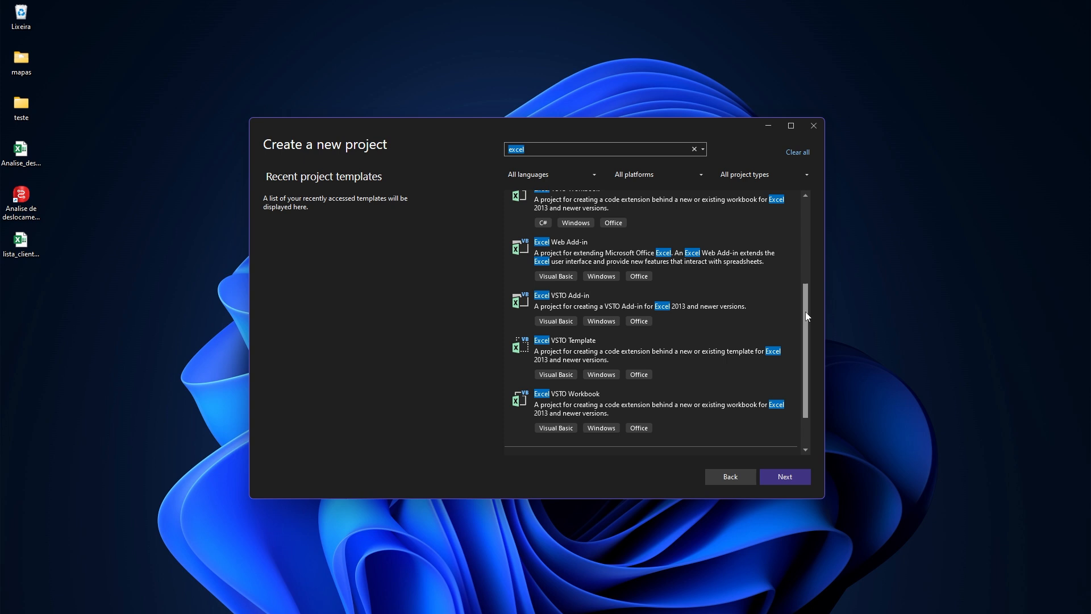
drag(810, 322, 810, 231)
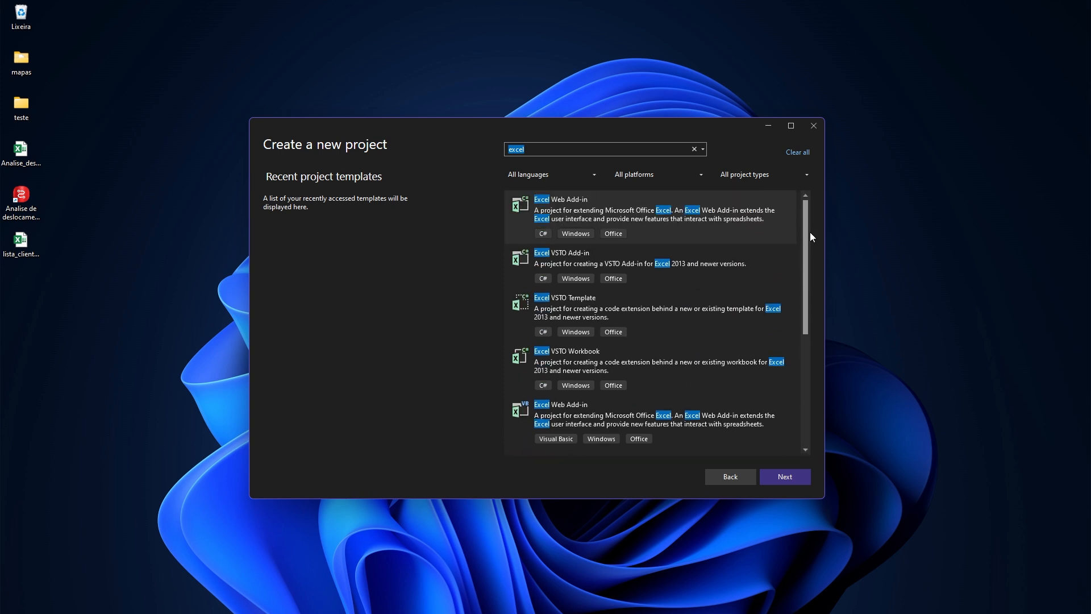